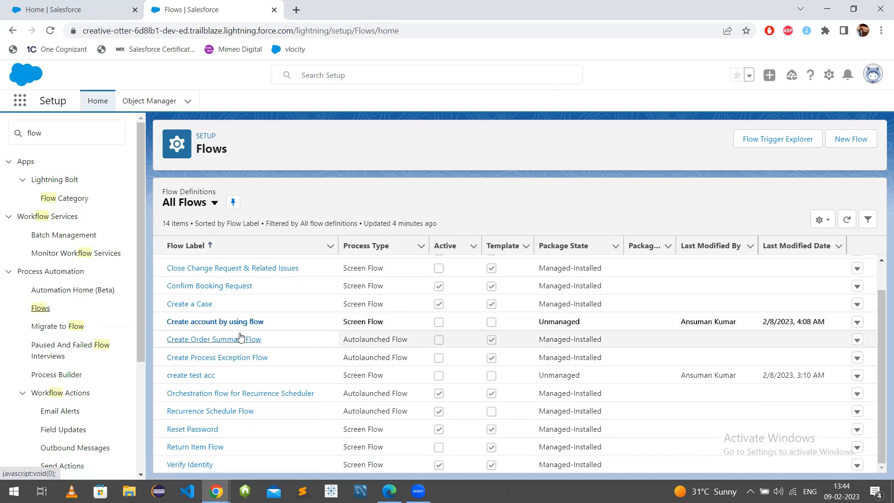
Step: Open the existing "Create account by using flow" from the flow list and discard the unused new-flow page
scroll(323, 370, up, 2)
scroll(323, 370, down, 2)
click(857, 148)
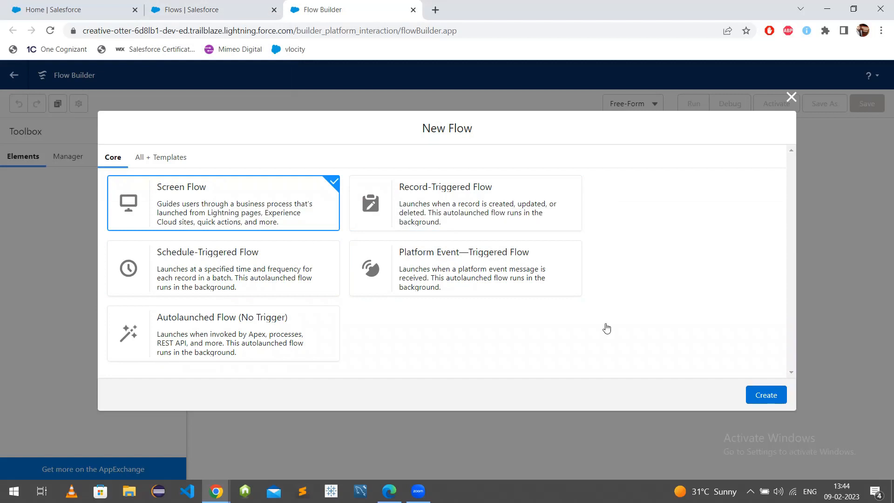
click(210, 10)
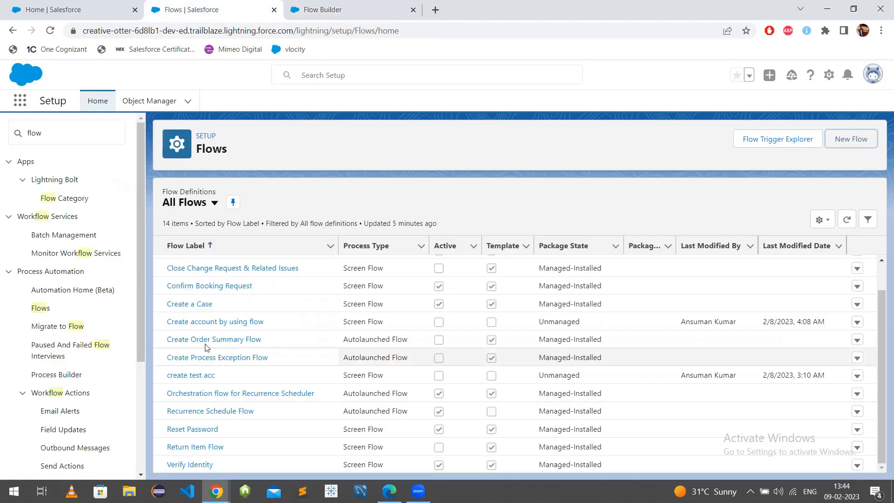
click(220, 324)
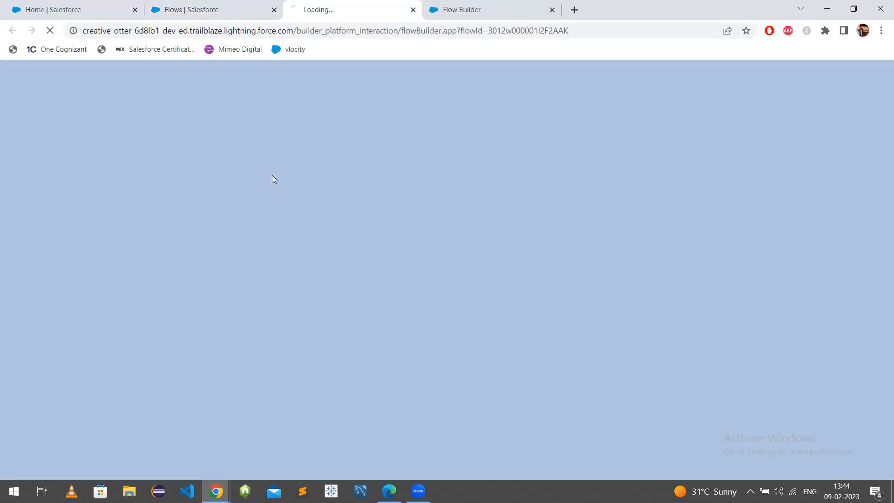
click(552, 10)
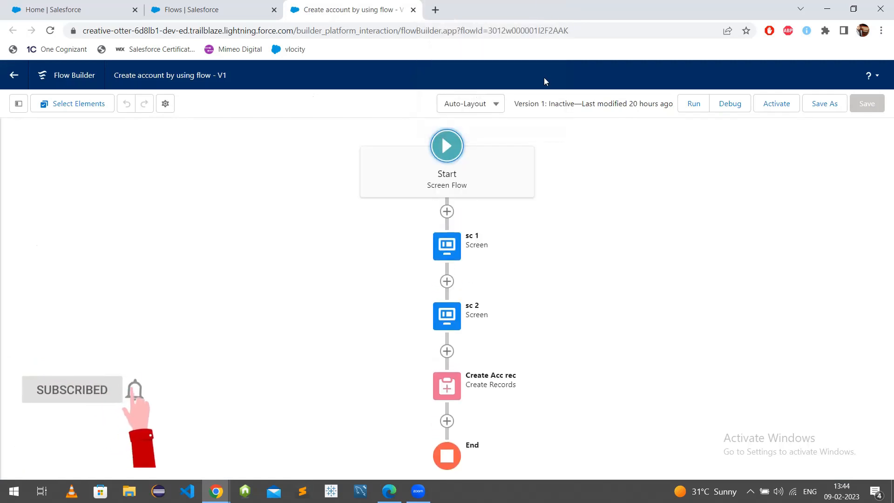
Step: Open the sc 1 screen to examine its components, and close it without making changes
click(448, 254)
click(426, 344)
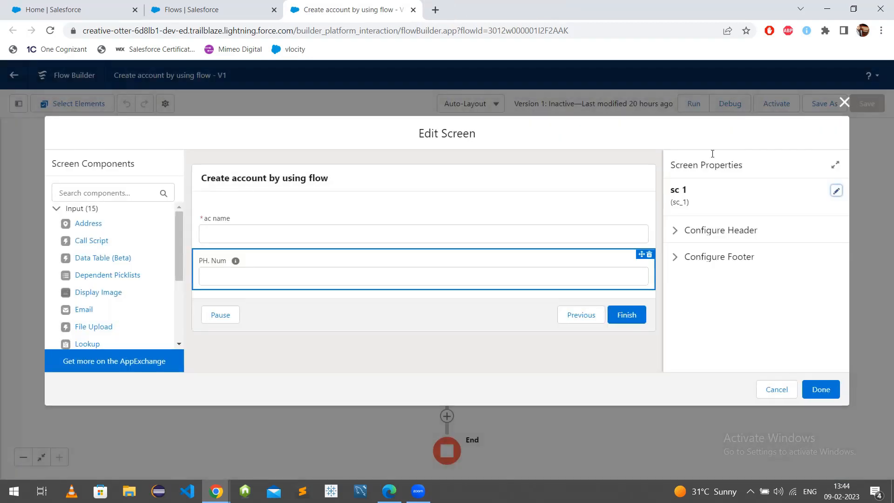
click(844, 102)
Step: Try to delete the sc 1 screen from the flow
click(448, 216)
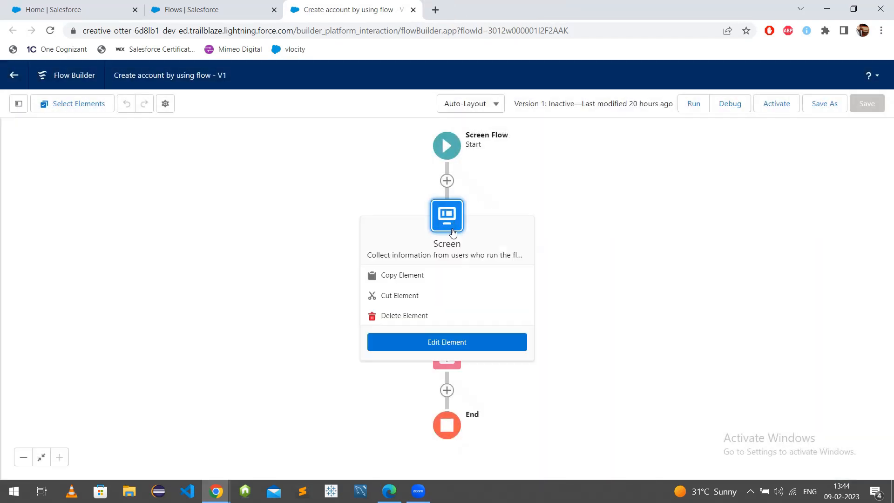
click(403, 317)
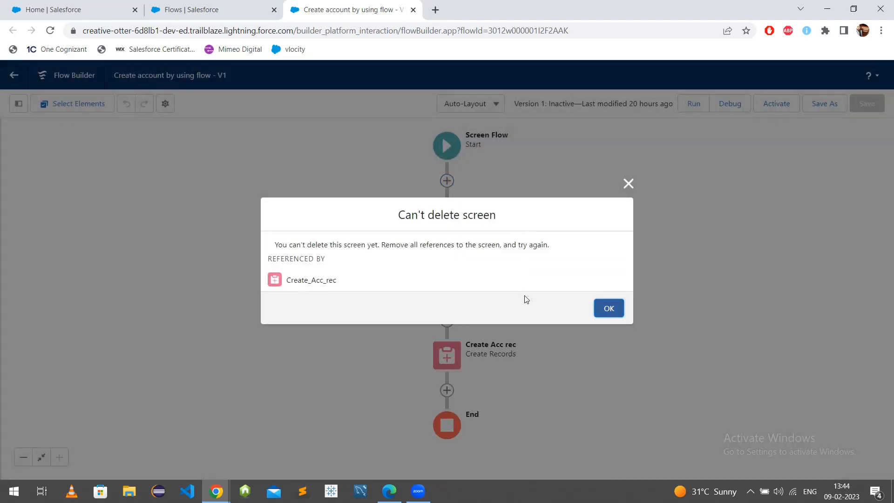
click(606, 309)
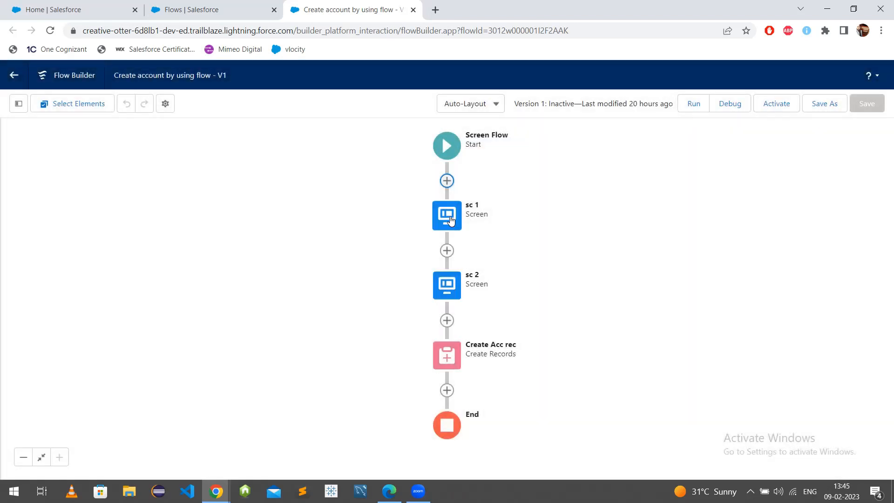
Step: Delete the sc 2 screen and try again to delete the sc 1 screen
click(466, 282)
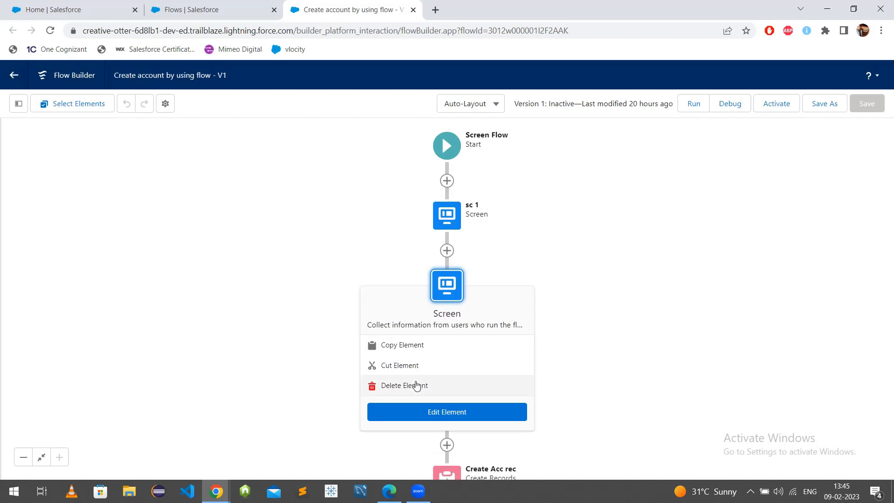
click(419, 388)
click(447, 215)
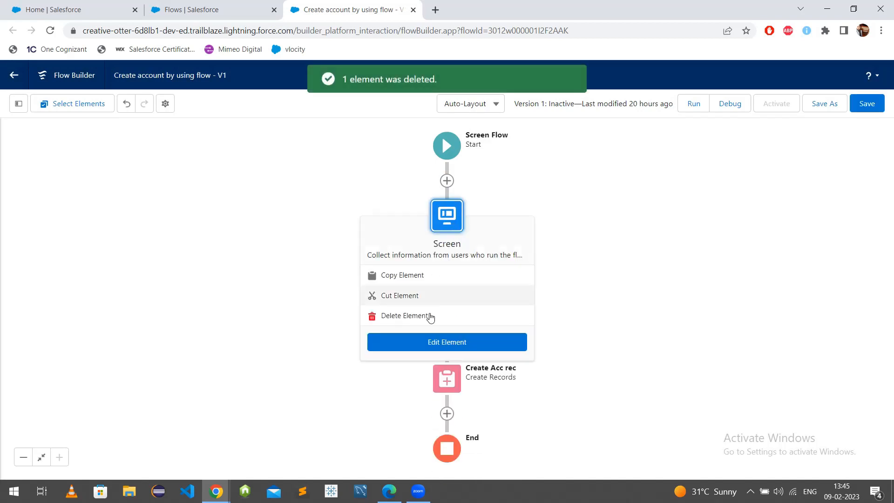
click(425, 317)
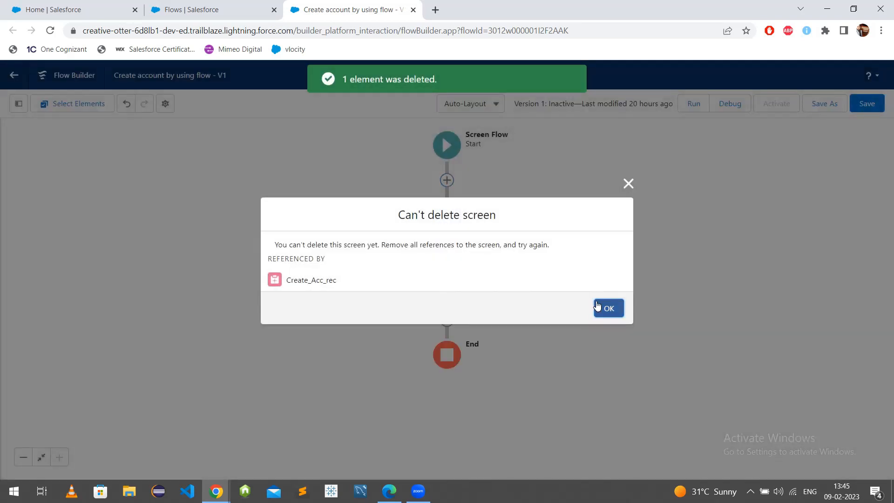
click(601, 309)
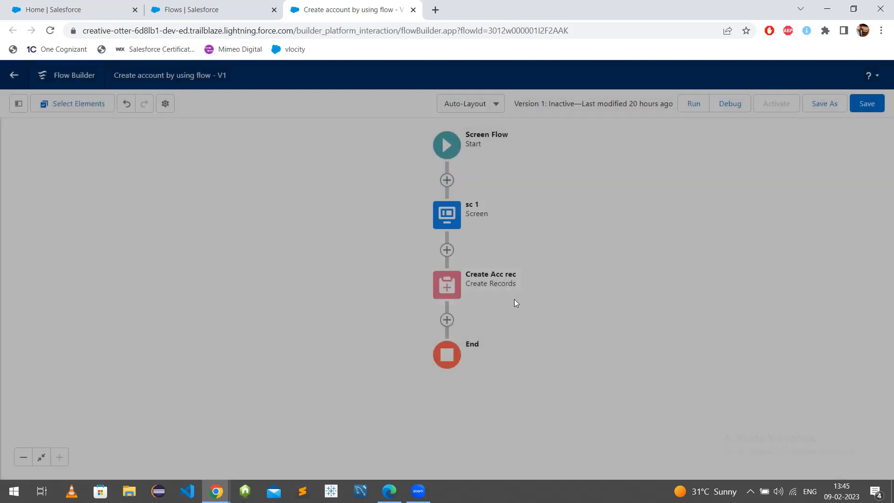
Step: Delete the Create Acc rec element and the sc 1 screen from the flow
click(447, 285)
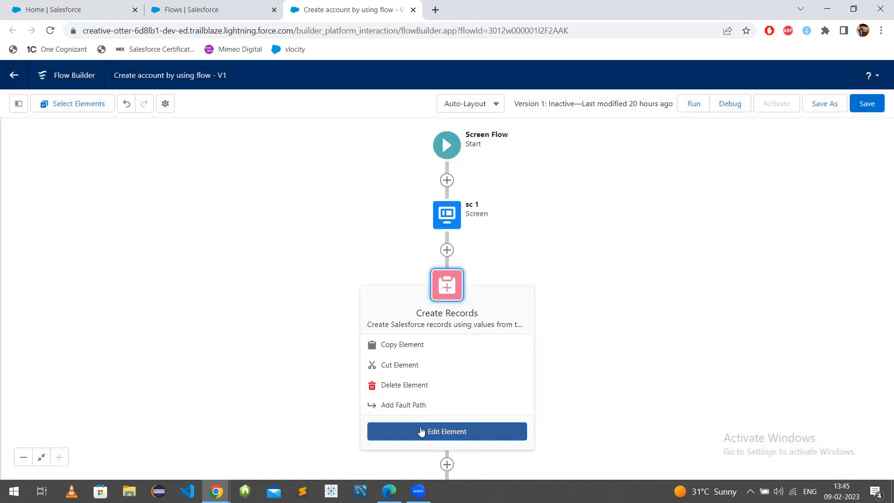
click(410, 385)
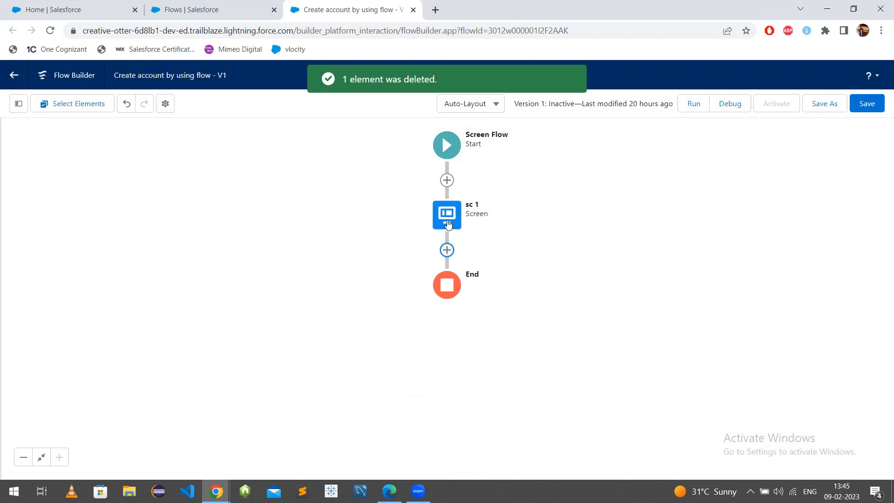
click(447, 214)
click(424, 315)
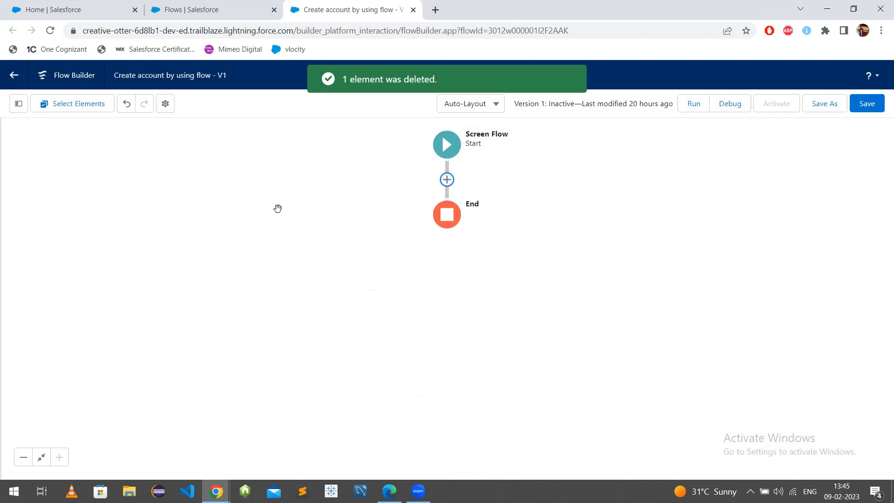
Step: Delete the industry picklist choice set from the flow's resources
click(19, 105)
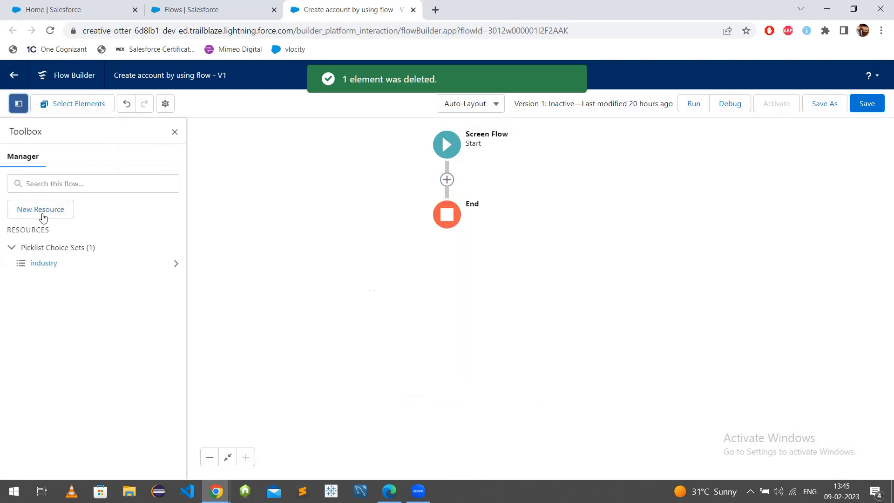
click(176, 263)
click(112, 212)
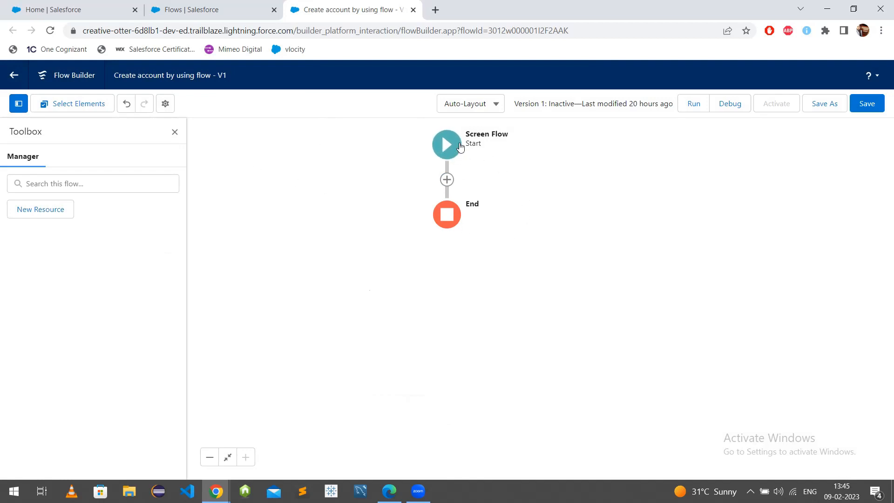
Step: View the Burlington Textiles Corp of America account from the Accounts list, and return to the list
click(83, 9)
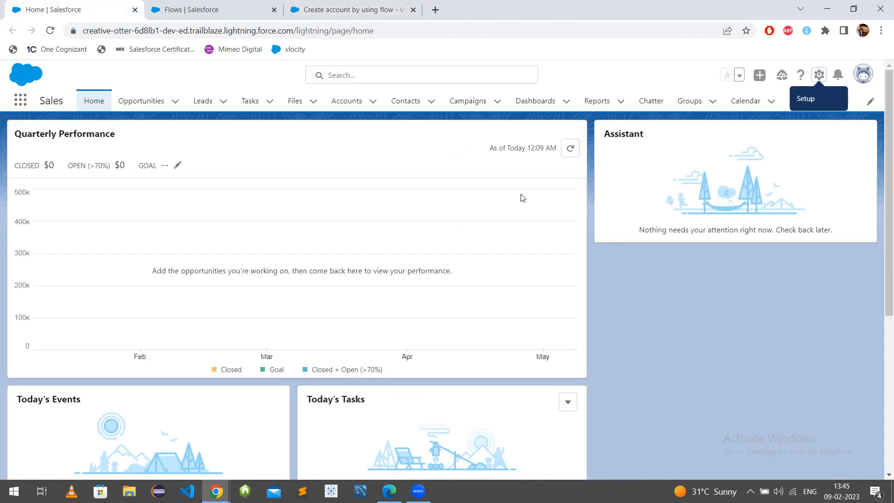
click(346, 100)
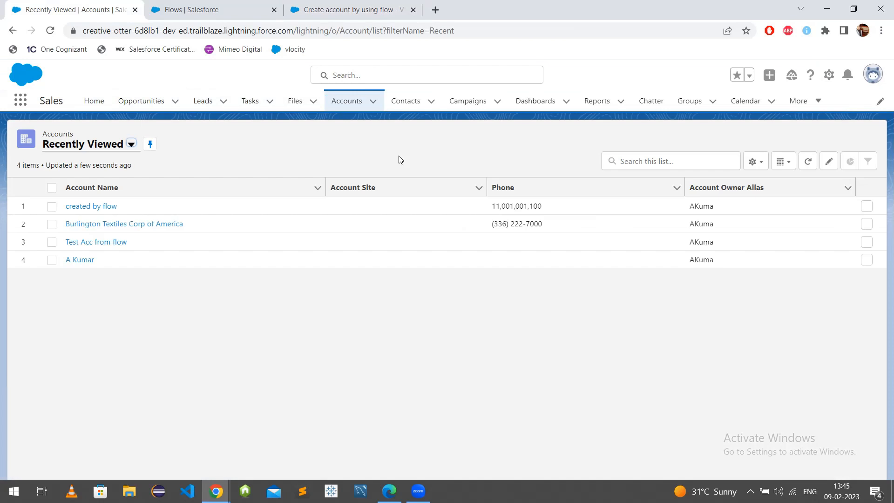
click(163, 225)
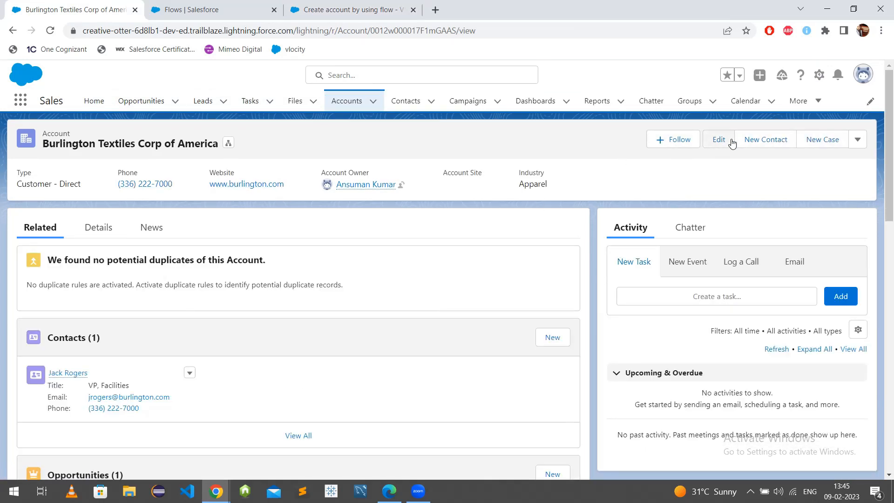
click(352, 102)
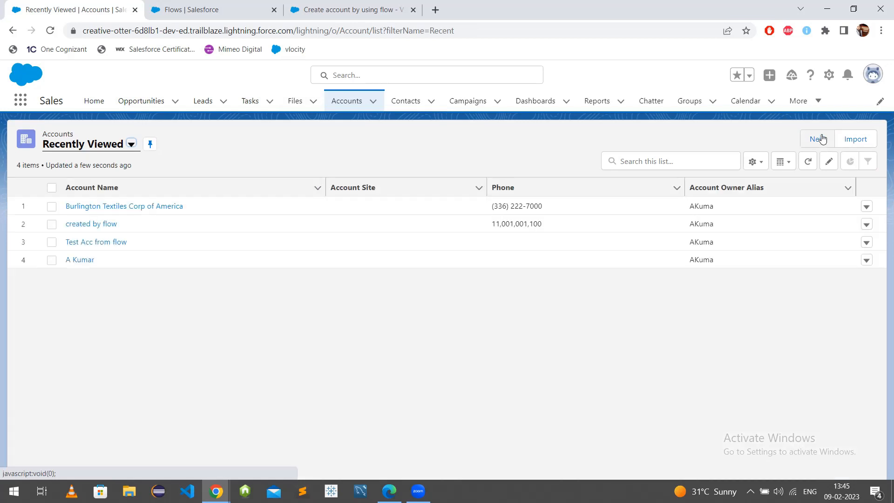
Step: Examine the fields of the New Account form, including Account Name and Account Type, and close it without saving
click(817, 139)
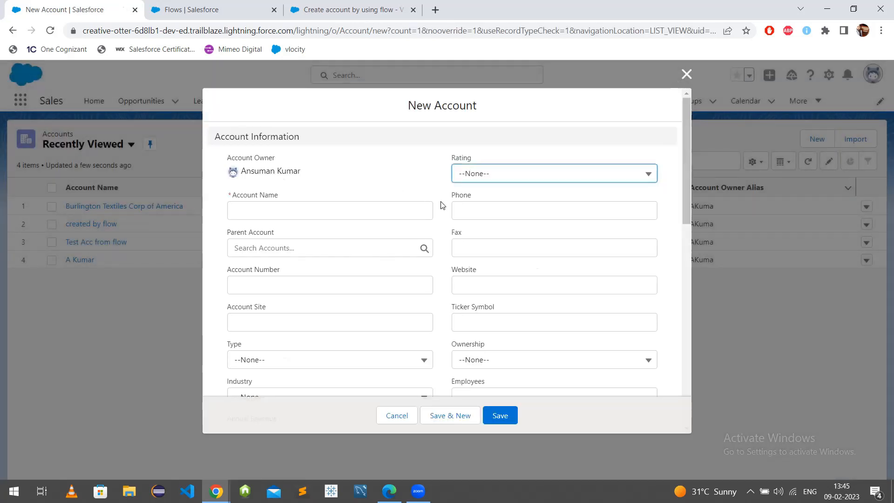
scroll(424, 237, down, 10)
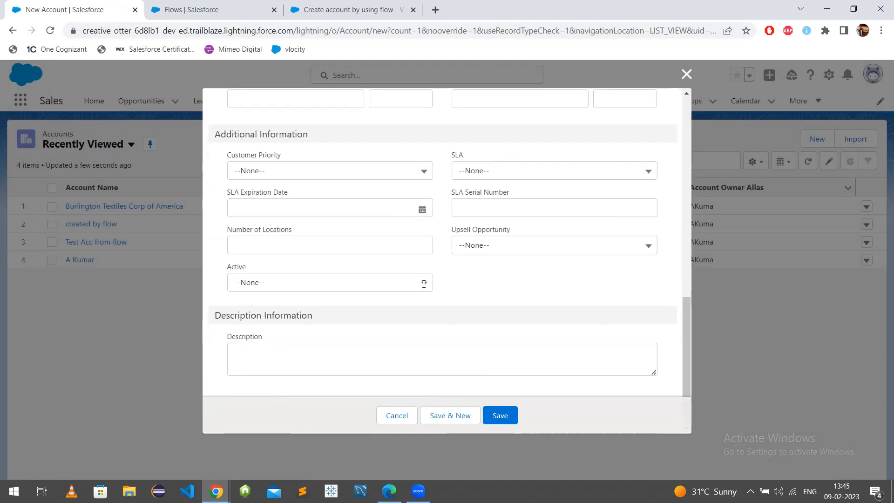
scroll(424, 284, up, 10)
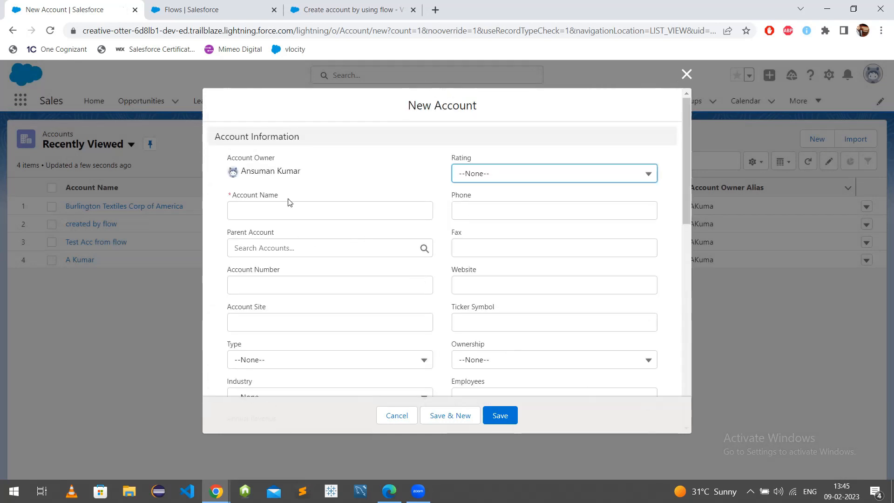
scroll(506, 316, down, 8)
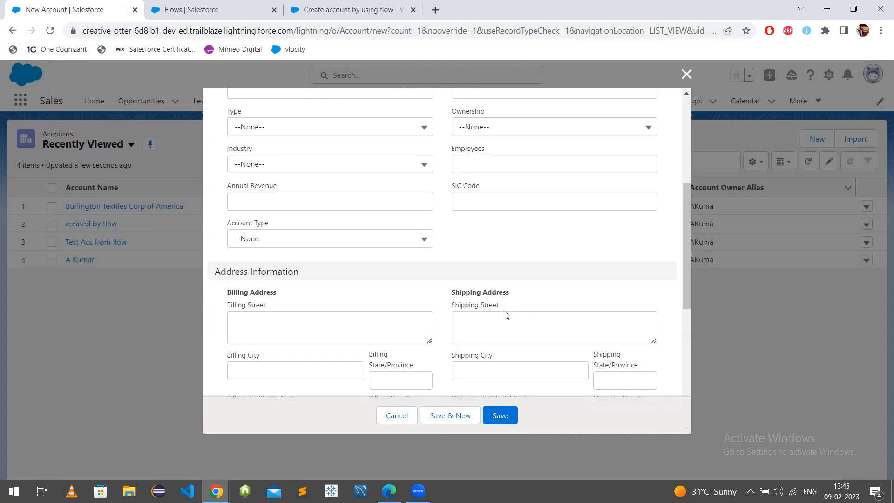
scroll(506, 315, up, 5)
scroll(335, 204, up, 2)
scroll(463, 296, up, 3)
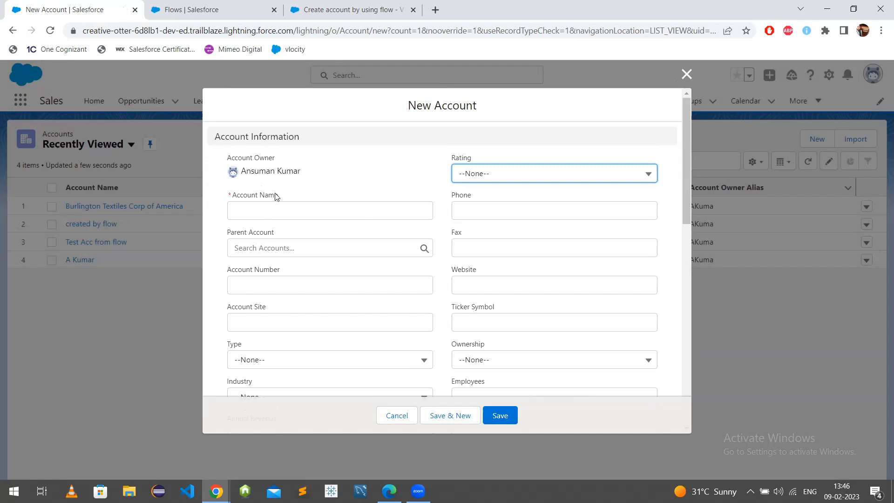
triple_click(242, 198)
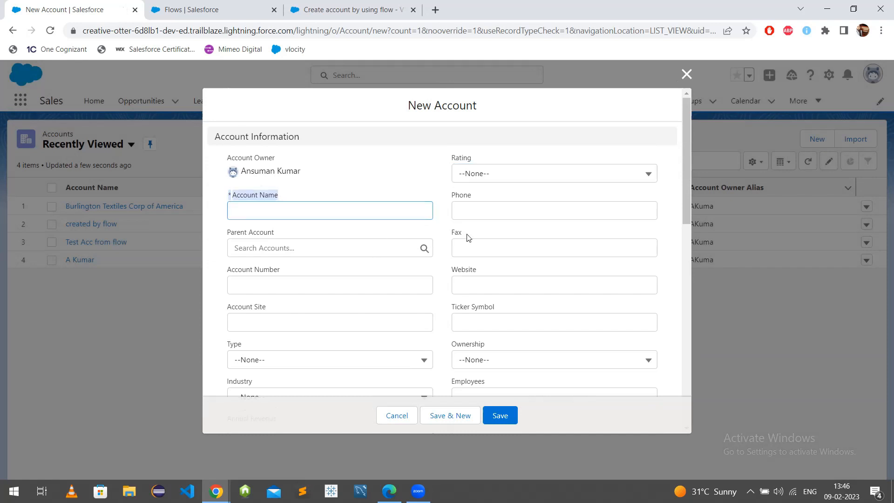
scroll(490, 235, down, 3)
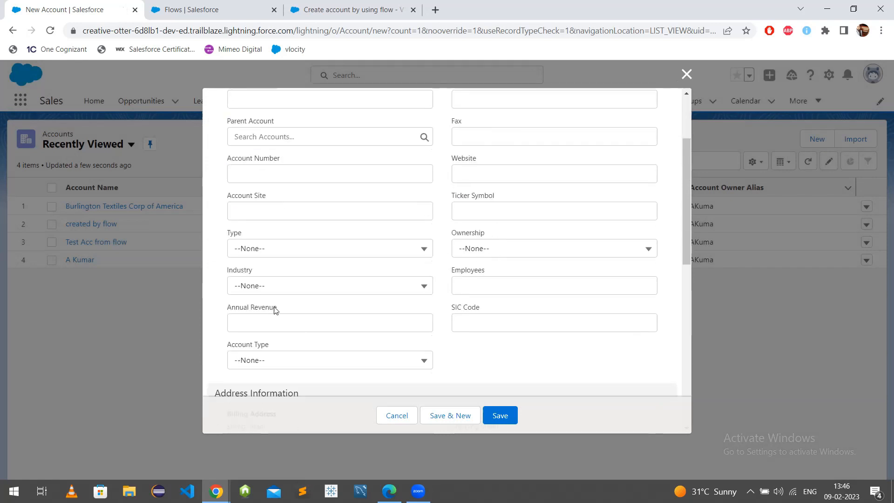
scroll(288, 289, down, 3)
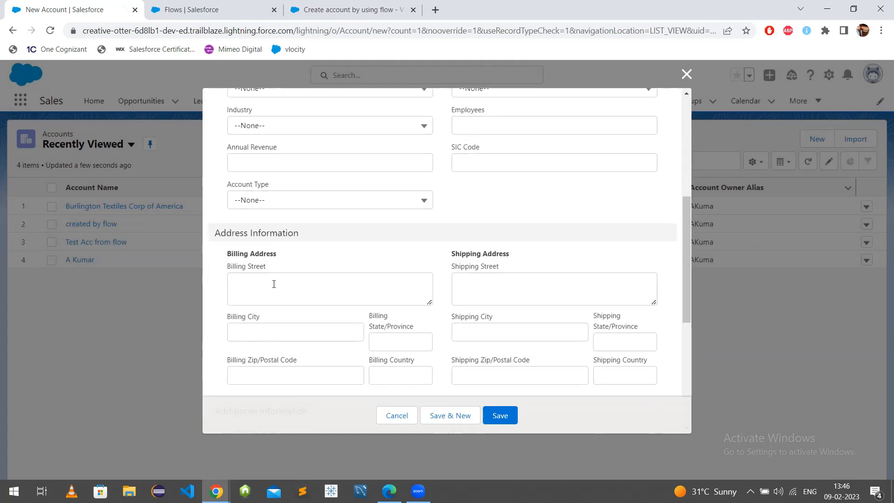
scroll(303, 283, up, 2)
drag(224, 260, 270, 262)
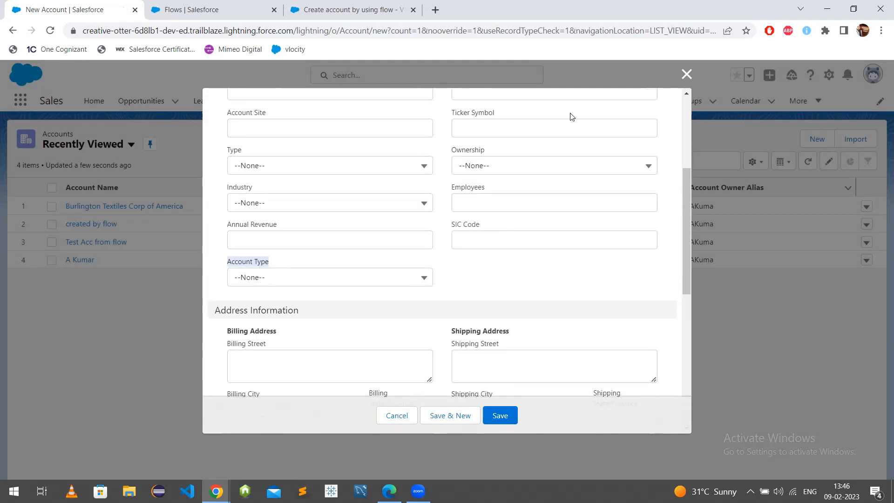
click(686, 74)
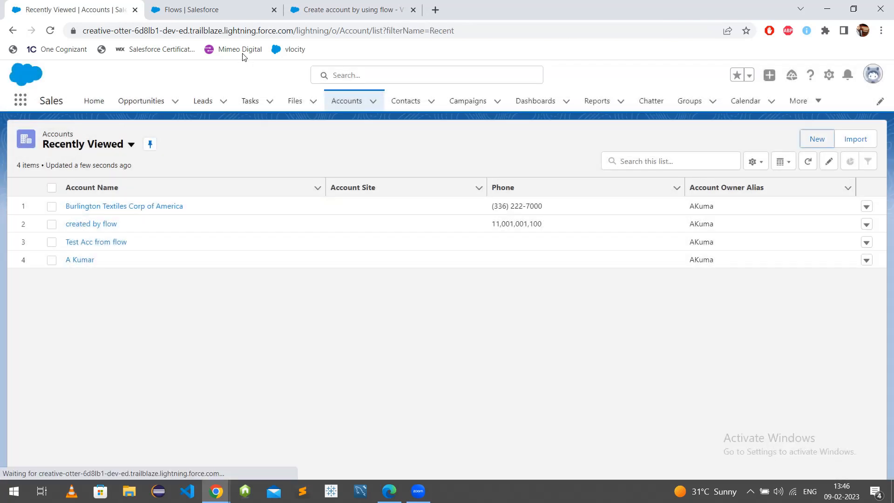
Step: Add a Screen element after the flow's start, with the label "sc 1" and the API name sc_1
click(353, 12)
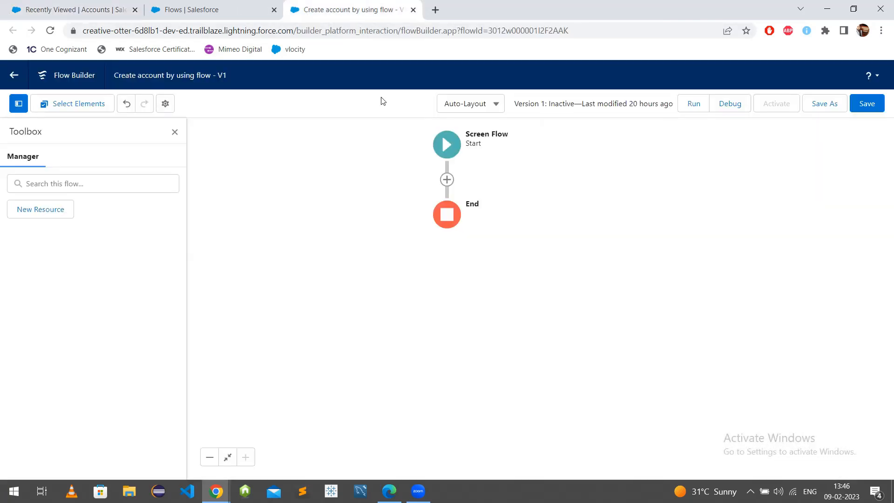
click(447, 180)
click(421, 272)
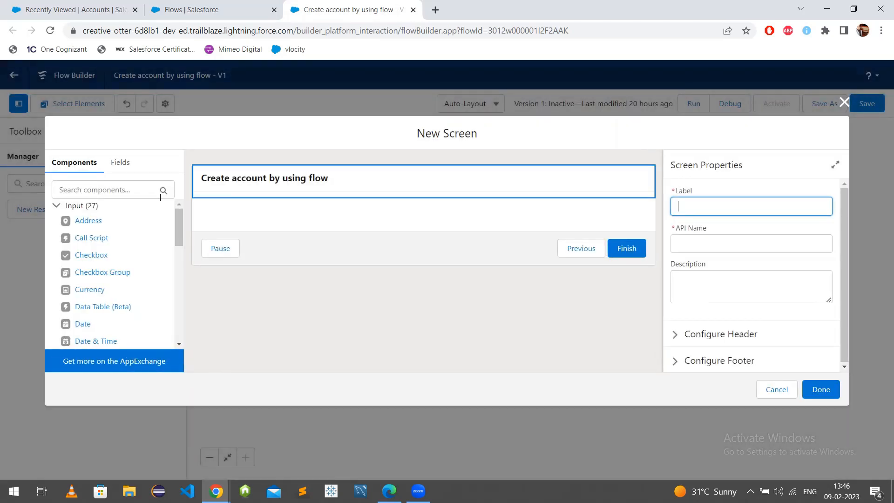
click(327, 182)
click(739, 209)
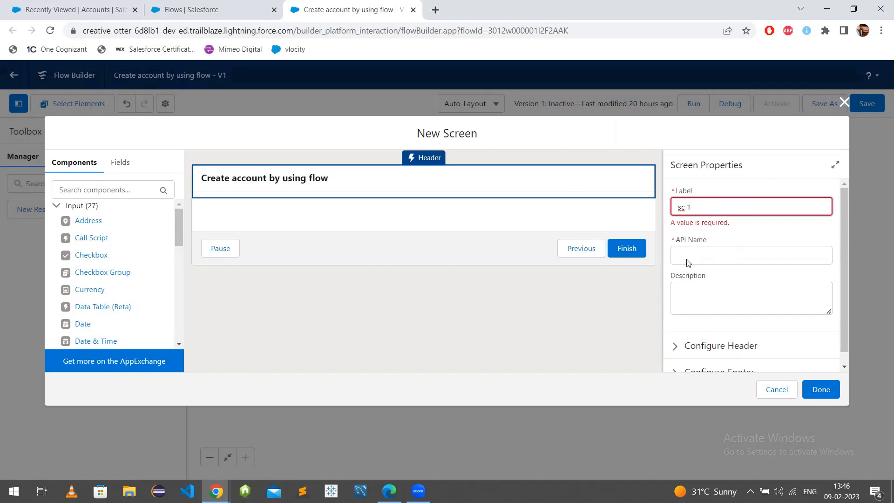
click(696, 243)
click(102, 189)
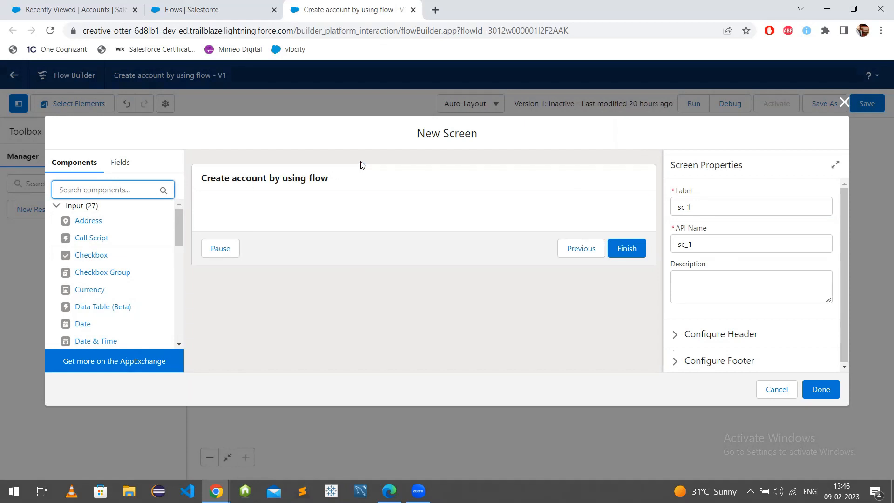
Step: Add a Text input component to the screen, label it "Acc name", and make it required
text(text)
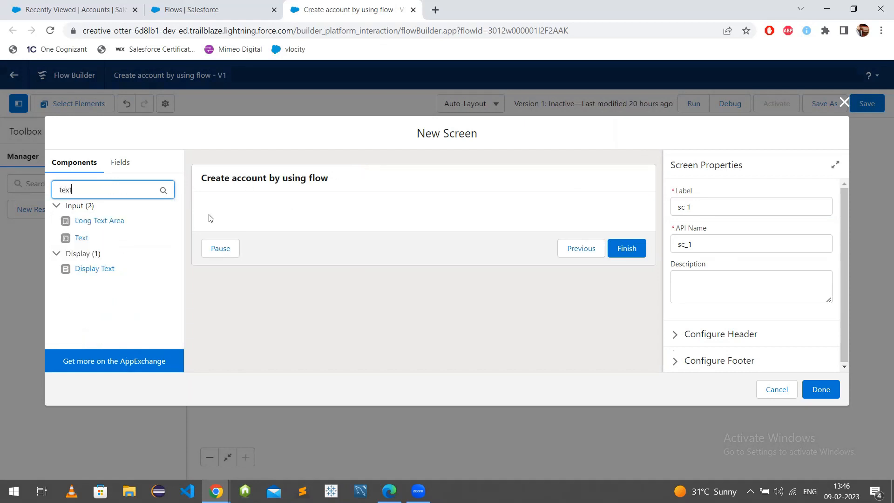
drag(142, 241, 298, 230)
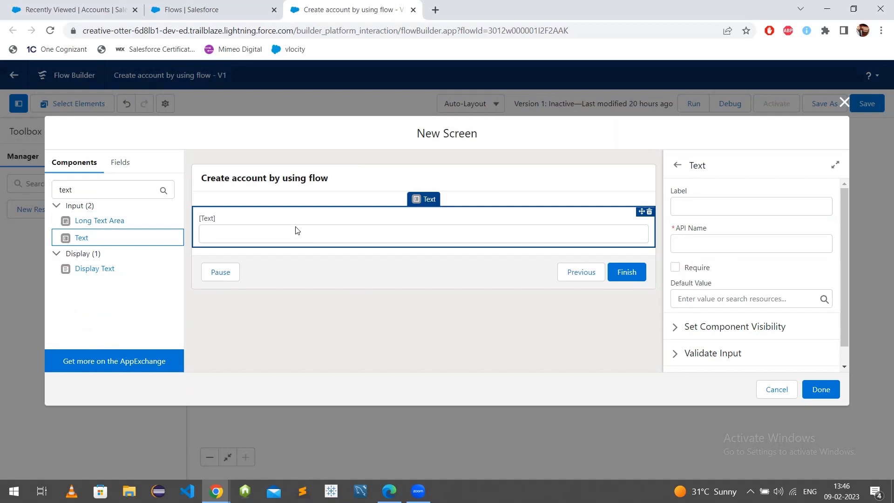
click(702, 206)
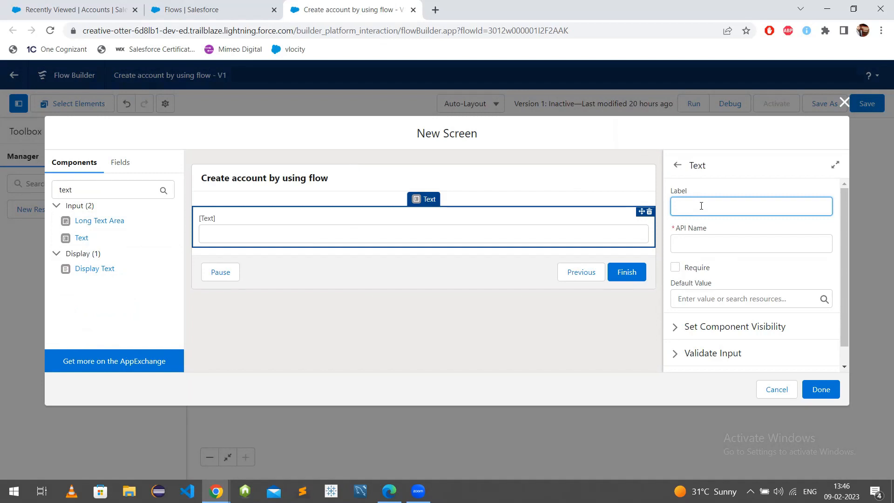
text(Acc name)
click(738, 231)
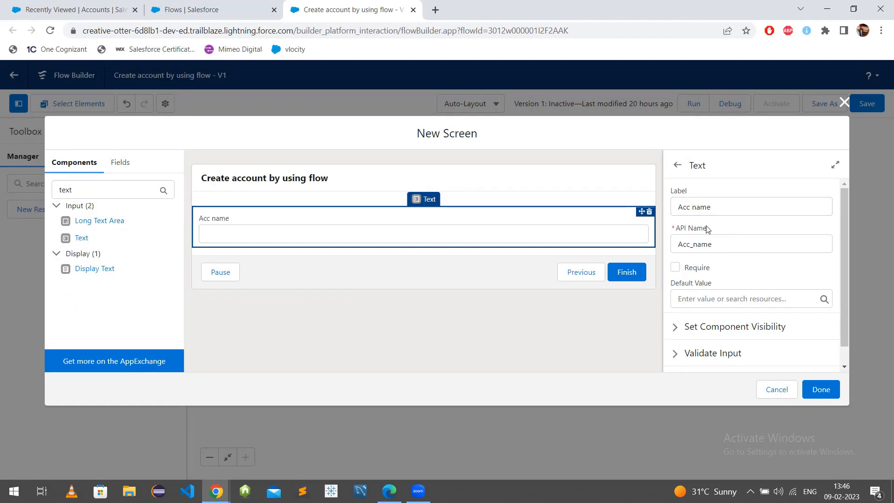
click(676, 268)
Step: Give the Acc name component the help text "Please enter the name" and finish the screen
click(677, 328)
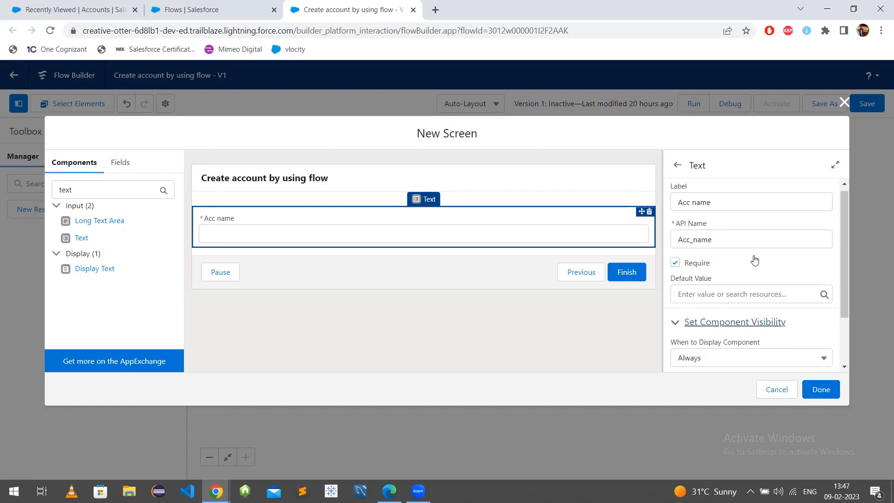
scroll(717, 320, down, 2)
click(680, 335)
scroll(691, 330, down, 3)
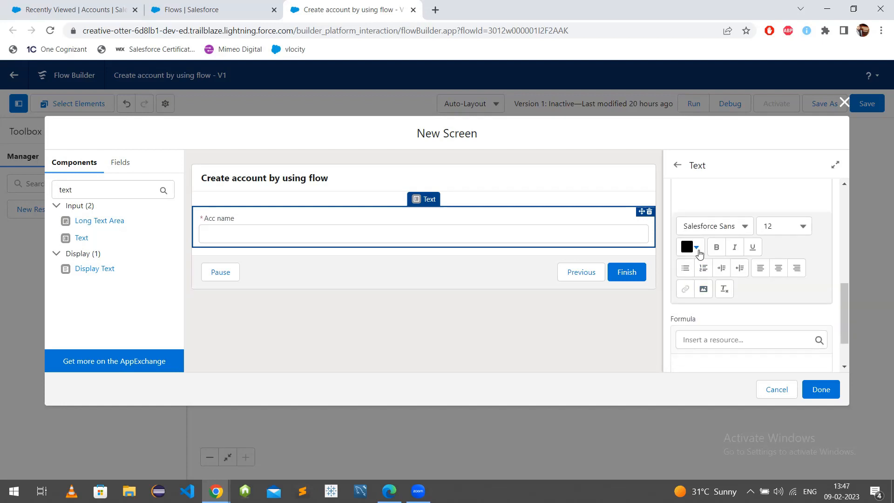
scroll(701, 260, up, 3)
scroll(736, 282, down, 4)
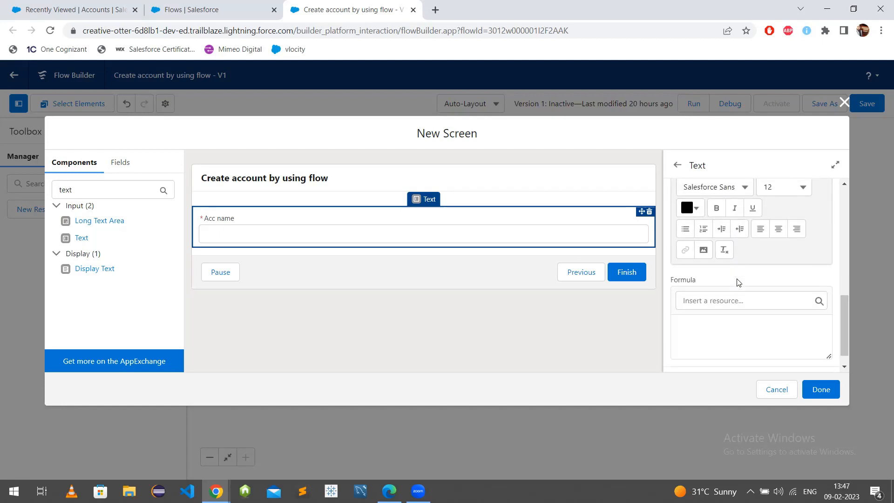
click(678, 362)
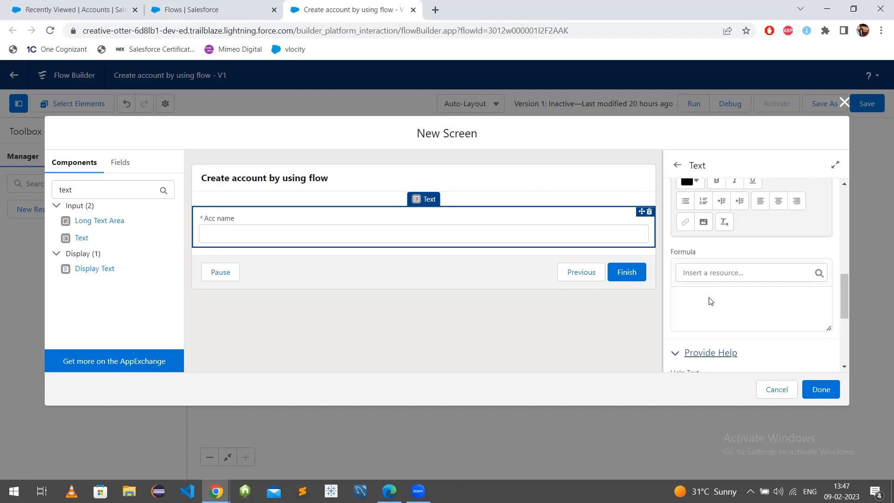
scroll(708, 237, down, 4)
click(708, 234)
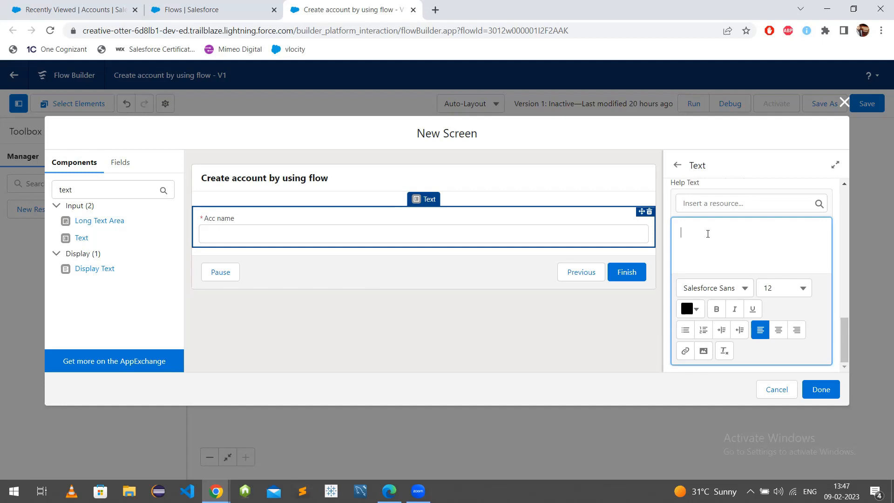
text(Please enter the name)
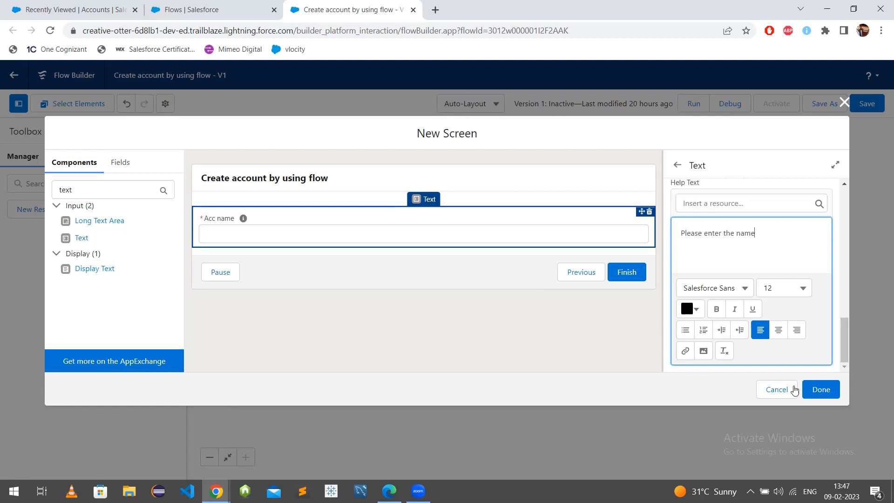
click(821, 390)
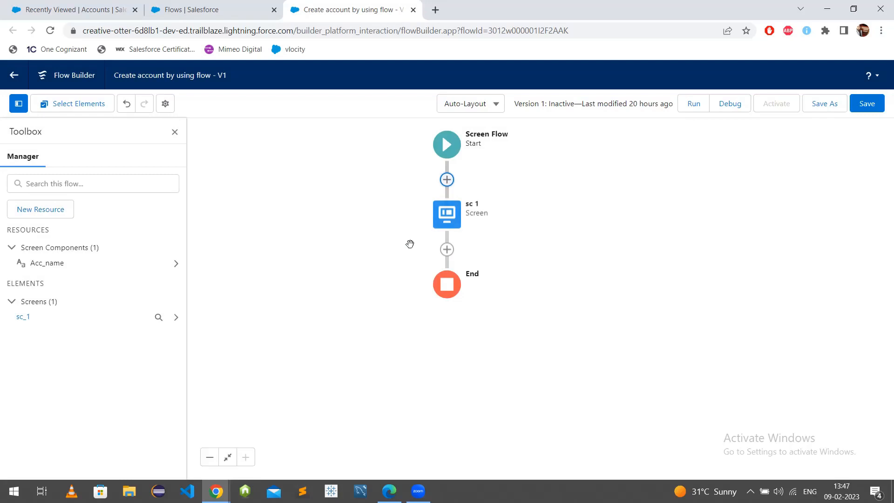
Step: Edit the sc 1 screen and add a Number component below Acc name, labelled "Ph. Number"
click(452, 226)
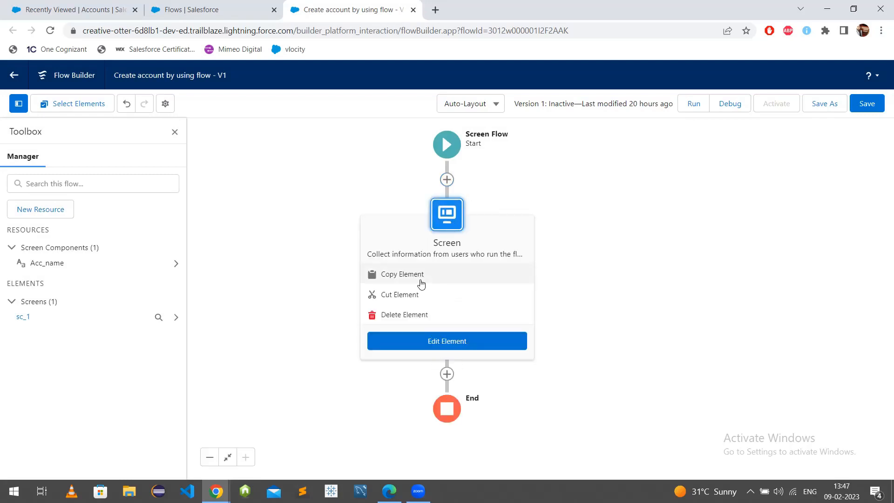
click(438, 342)
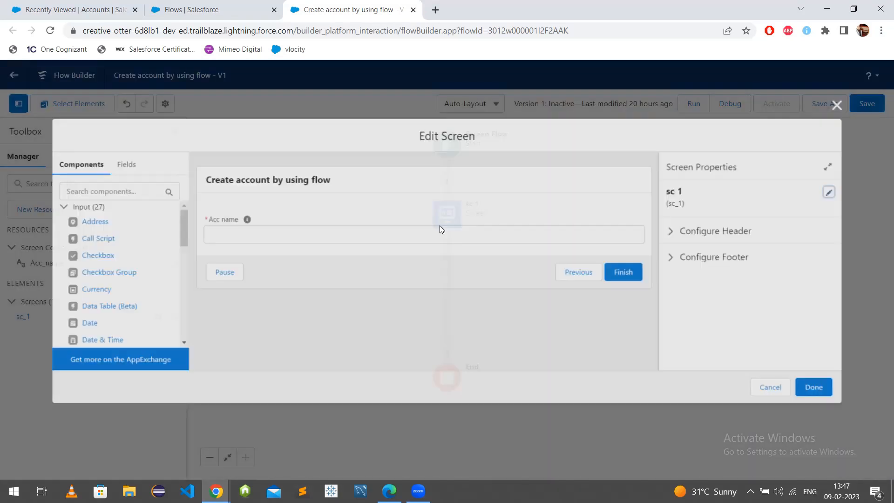
click(126, 187)
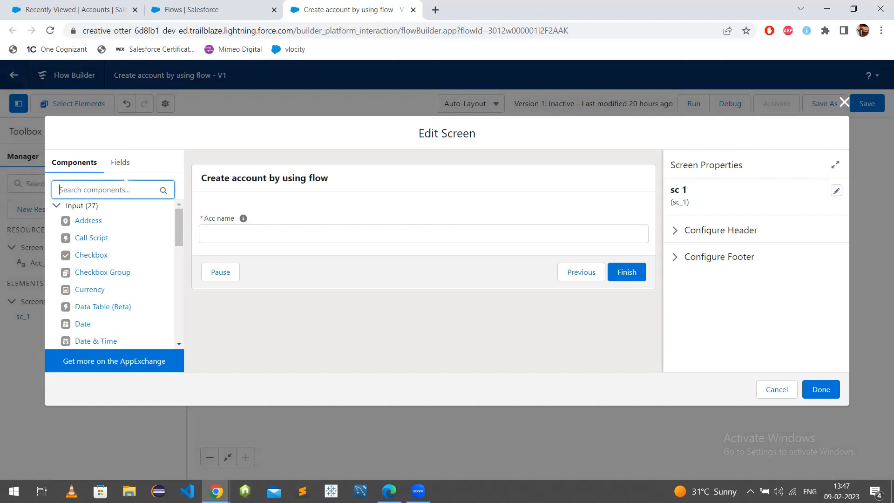
text(Num)
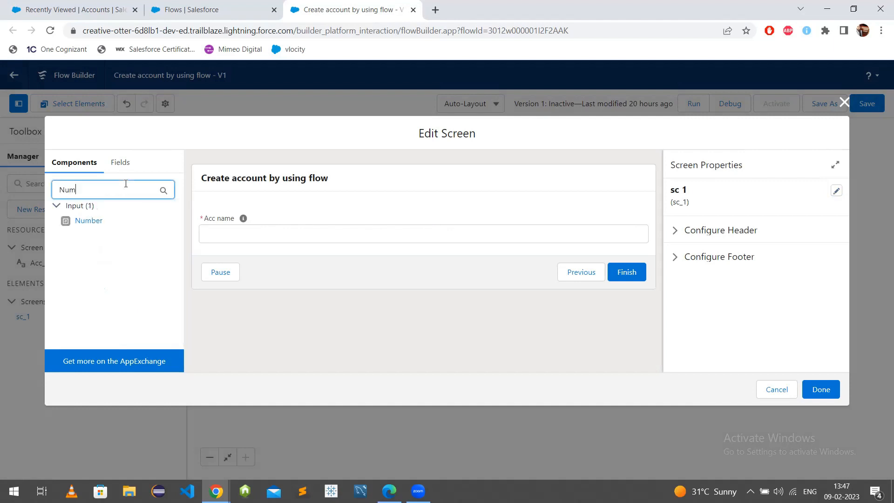
click(105, 226)
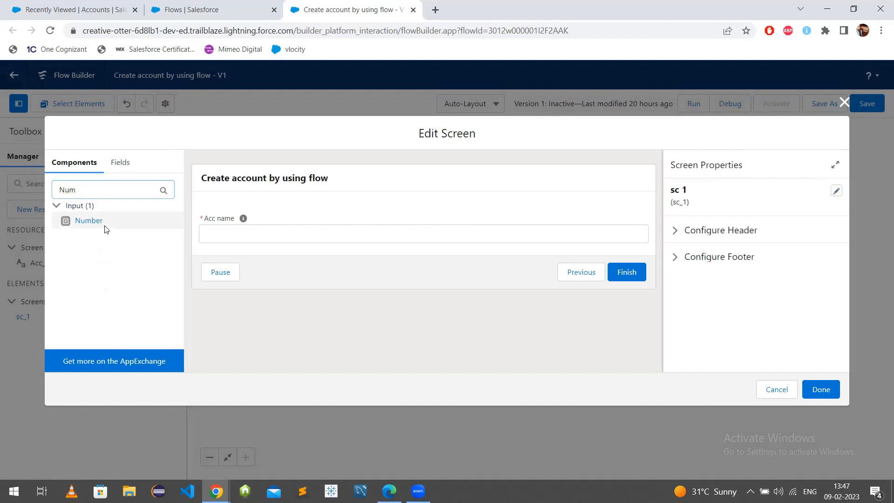
click(104, 225)
click(737, 203)
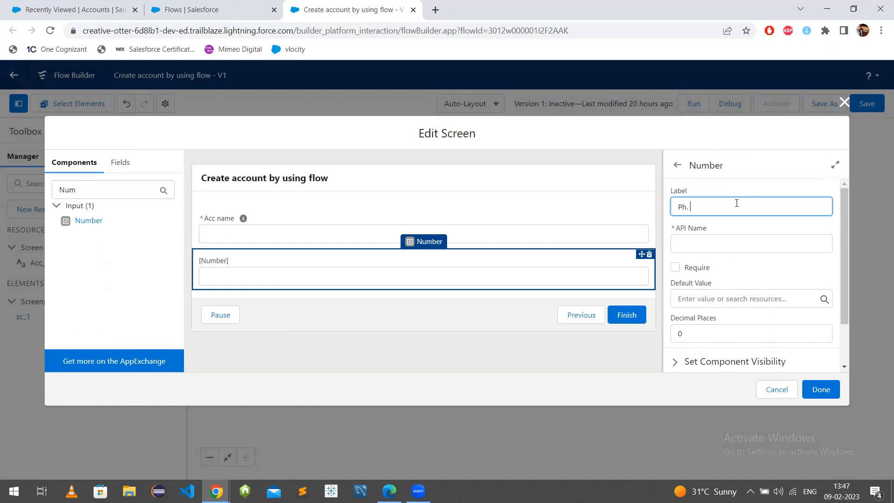
text(mber)
click(743, 226)
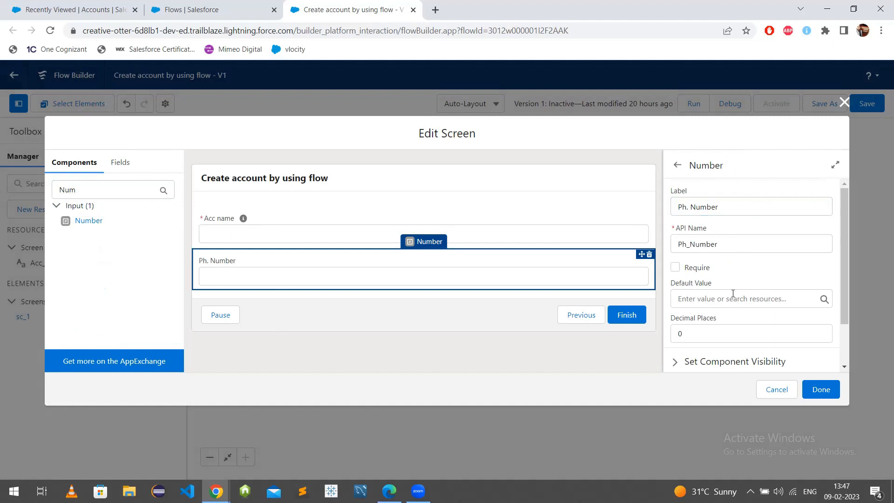
Step: Keep the Ph. Number component optional with 0 decimal places, and finish editing the screen
scroll(758, 252, down, 2)
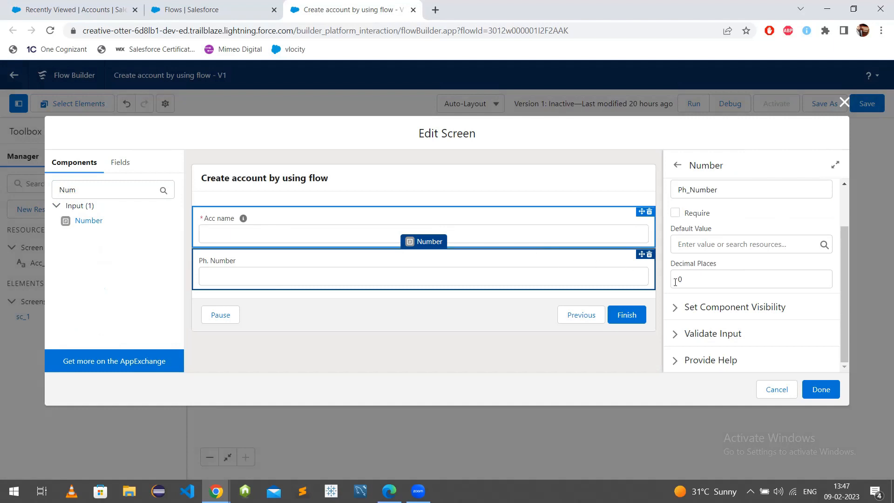
click(675, 214)
click(675, 214)
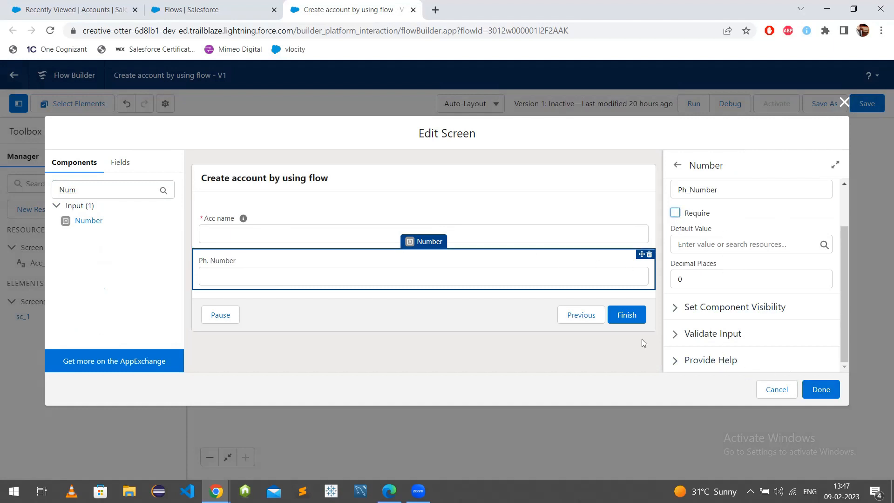
click(640, 318)
click(822, 389)
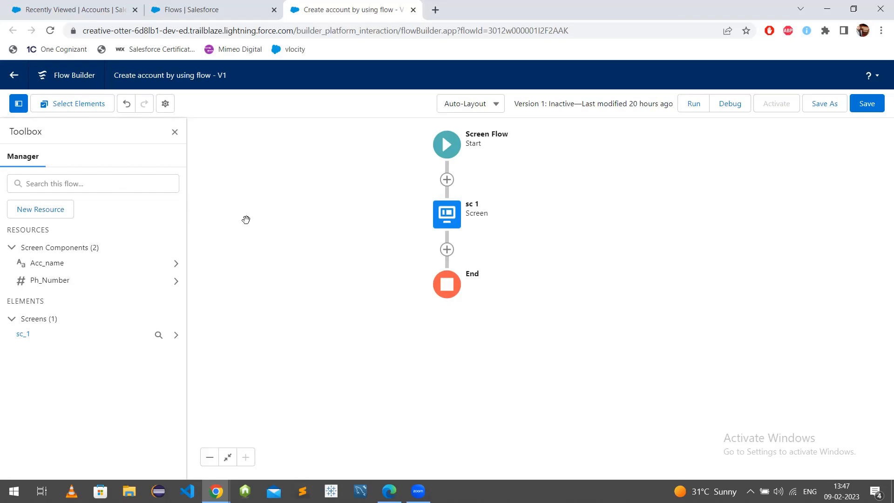
Step: Open a New Account form from the Accounts list and examine its fields for ones to include in the flow
click(6, 7)
click(816, 139)
scroll(328, 306, down, 6)
scroll(328, 304, up, 2)
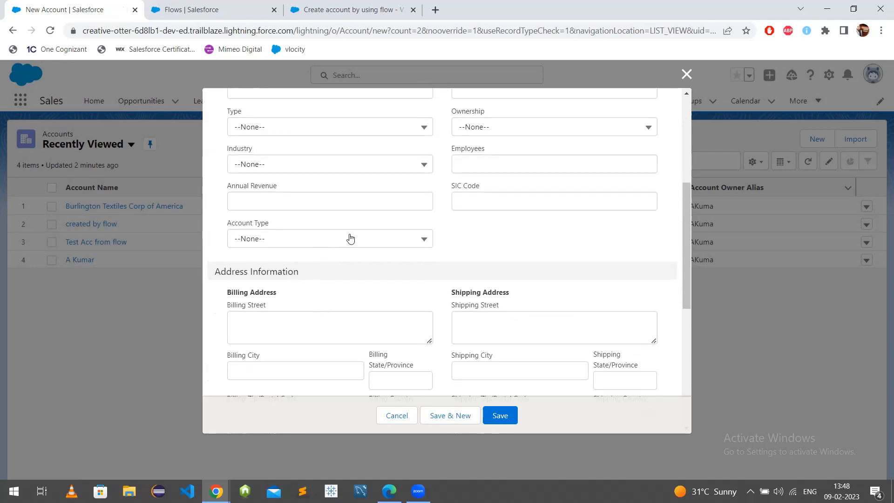
scroll(351, 239, down, 6)
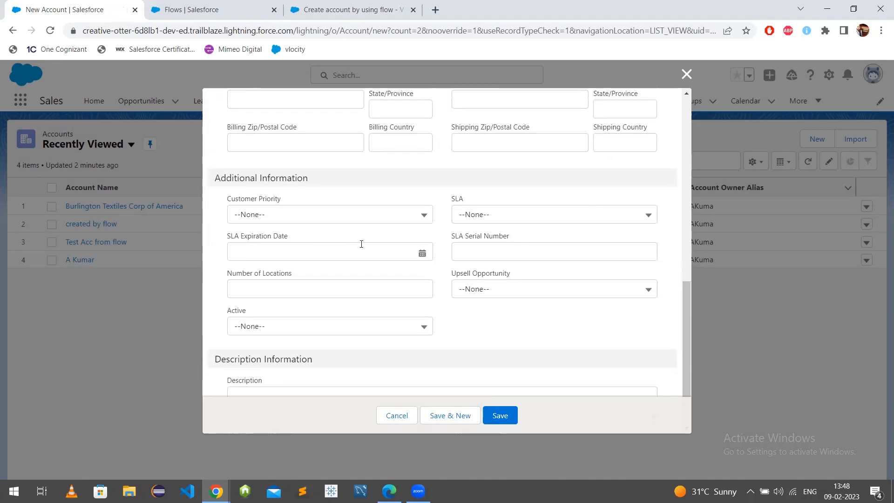
scroll(371, 259, up, 7)
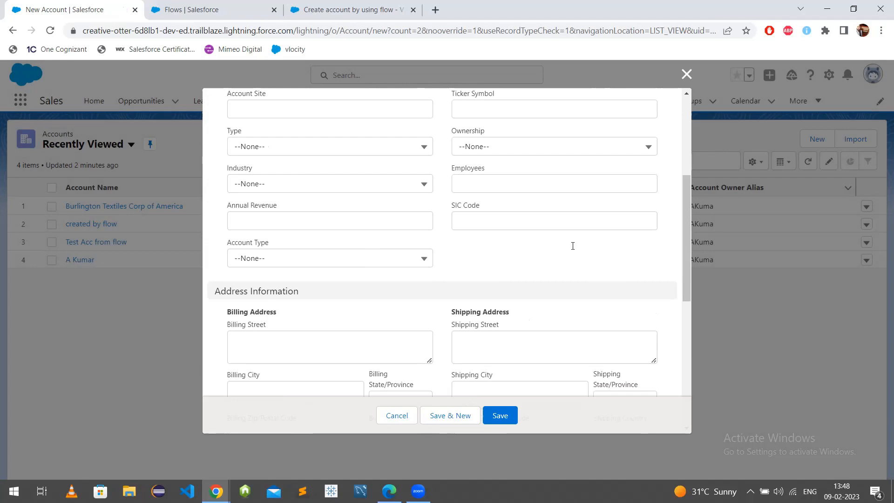
scroll(573, 249, up, 2)
scroll(509, 245, up, 2)
scroll(280, 299, down, 3)
scroll(279, 326, up, 2)
Step: Examine the Industry picklist values in the New Account form, and close the form without saving
click(294, 324)
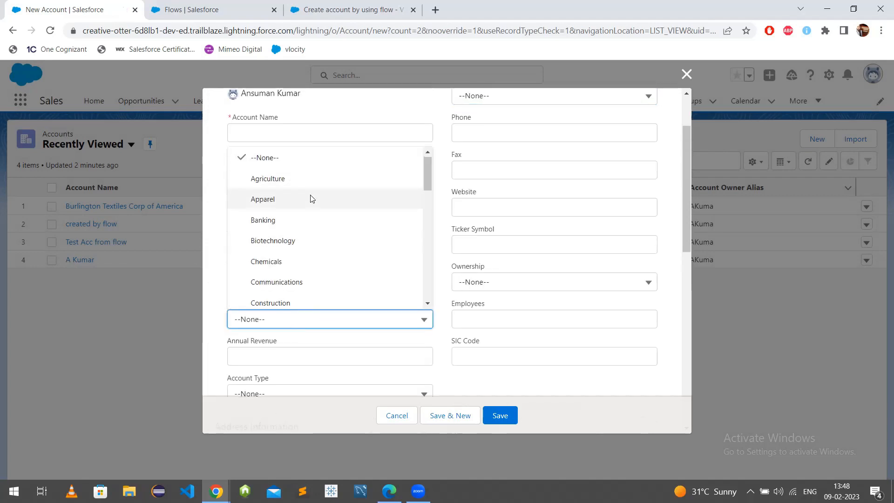
scroll(315, 208, down, 5)
scroll(315, 208, up, 5)
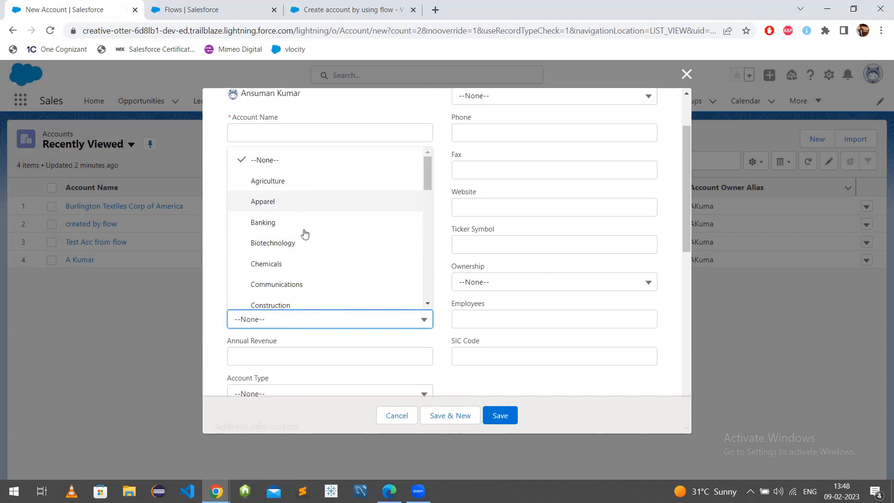
scroll(302, 280, down, 3)
scroll(302, 282, down, 4)
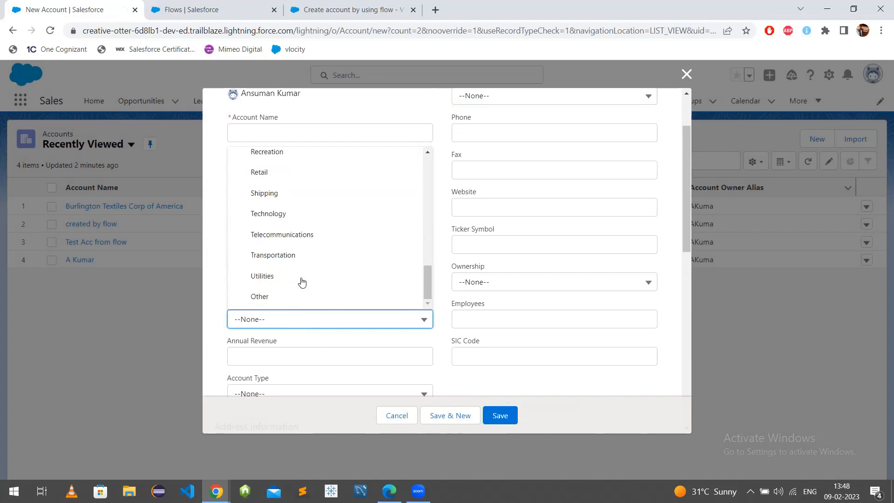
scroll(301, 281, up, 7)
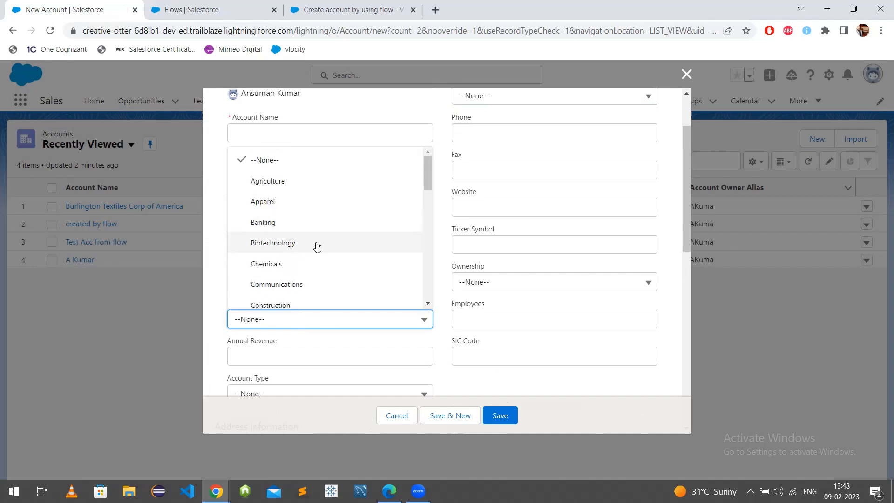
scroll(314, 251, down, 5)
scroll(312, 254, up, 5)
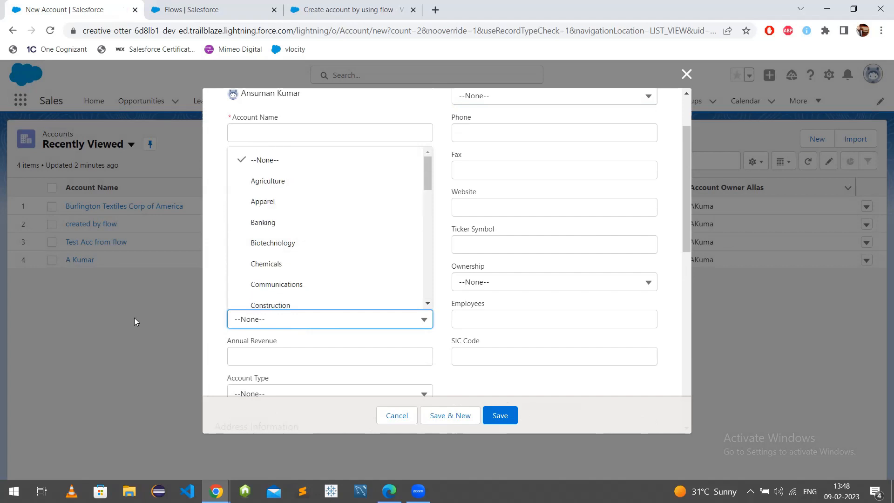
scroll(331, 214, down, 3)
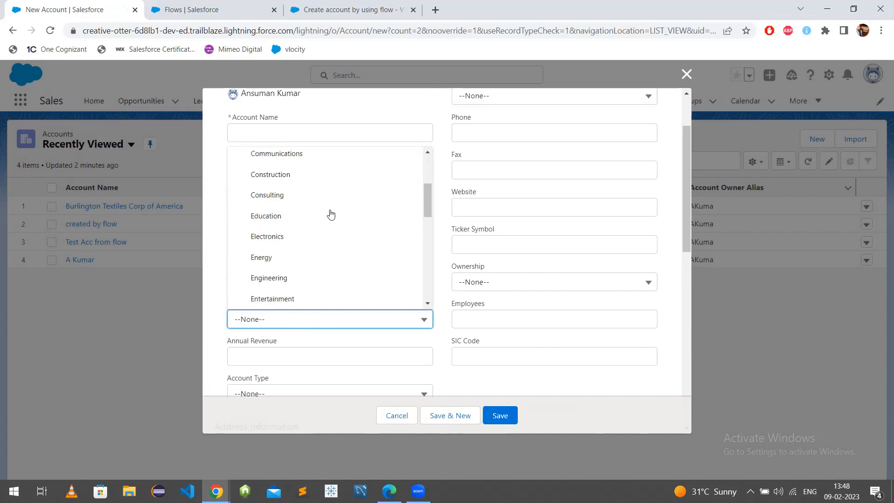
scroll(337, 251, up, 3)
click(404, 419)
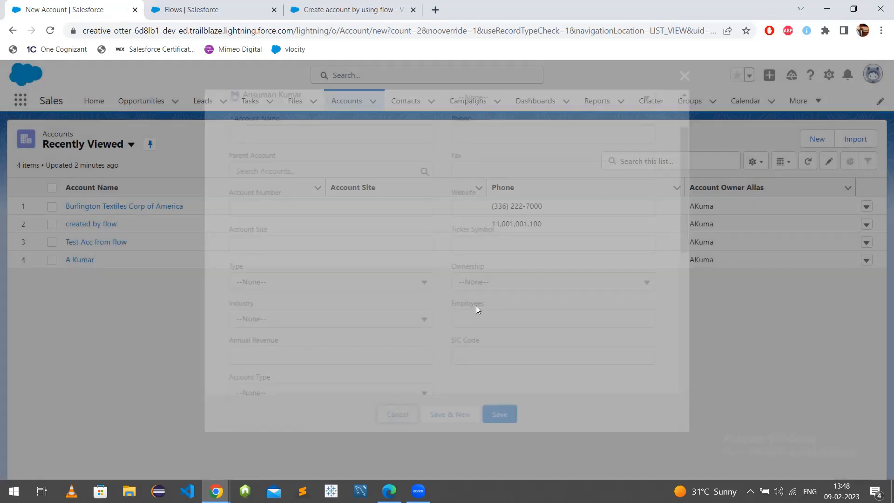
Step: Return to the flow and start a new Picklist Choice Set resource with the API name "indus"
click(365, 10)
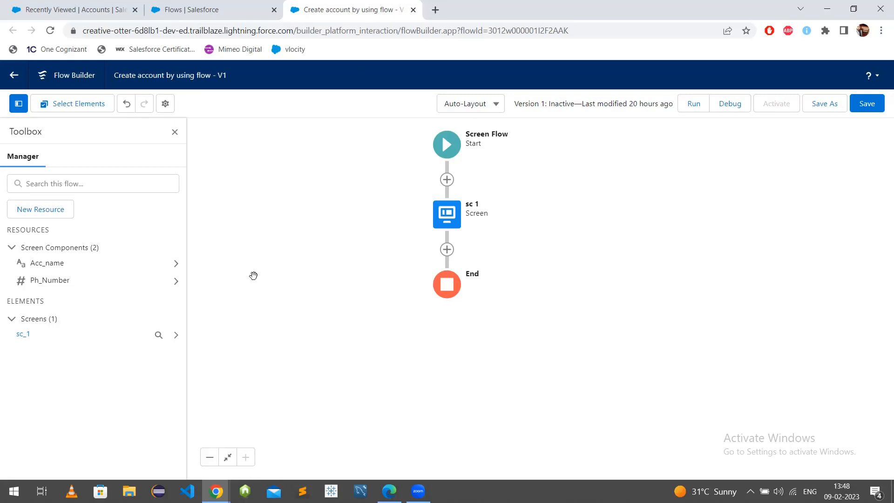
click(52, 216)
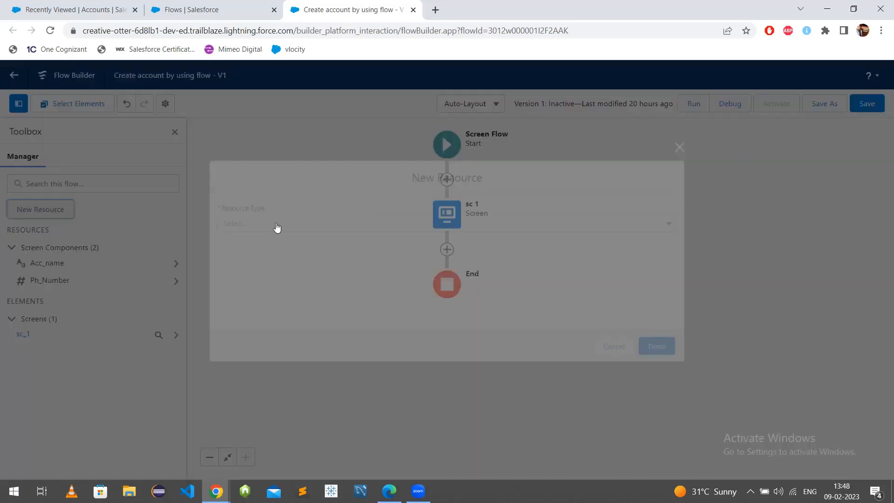
click(352, 228)
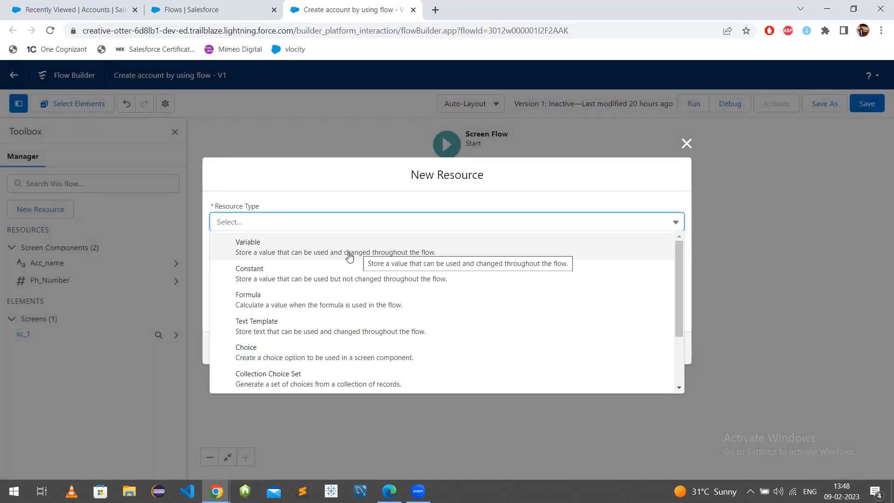
scroll(358, 273, down, 2)
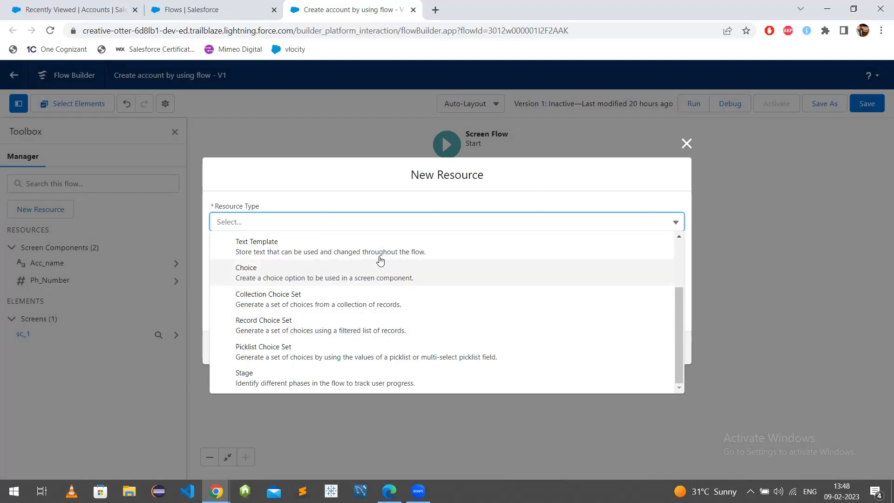
click(353, 348)
click(337, 245)
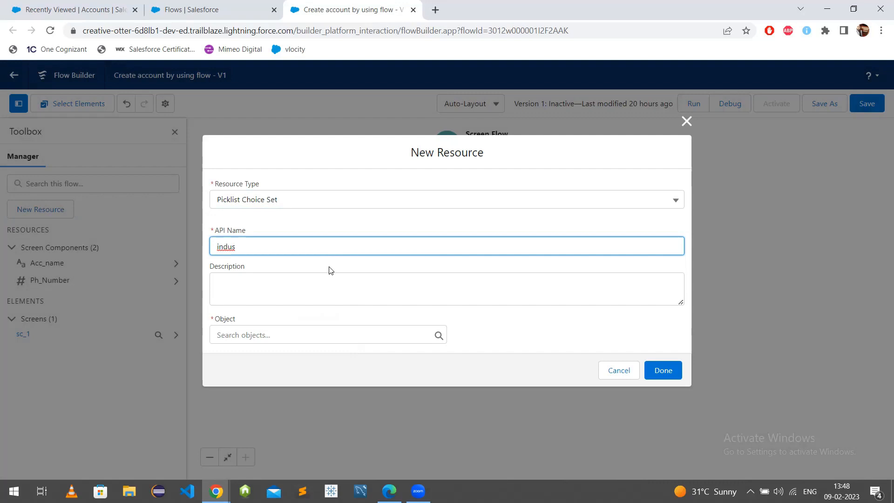
Step: Set the indus choice set's object to Account and its data type to Picklist
click(350, 335)
text(Account)
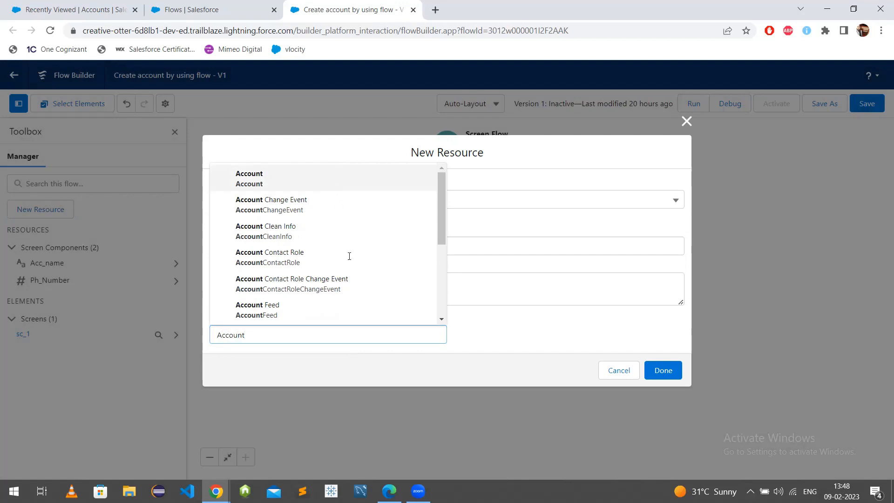
key(Return)
click(315, 336)
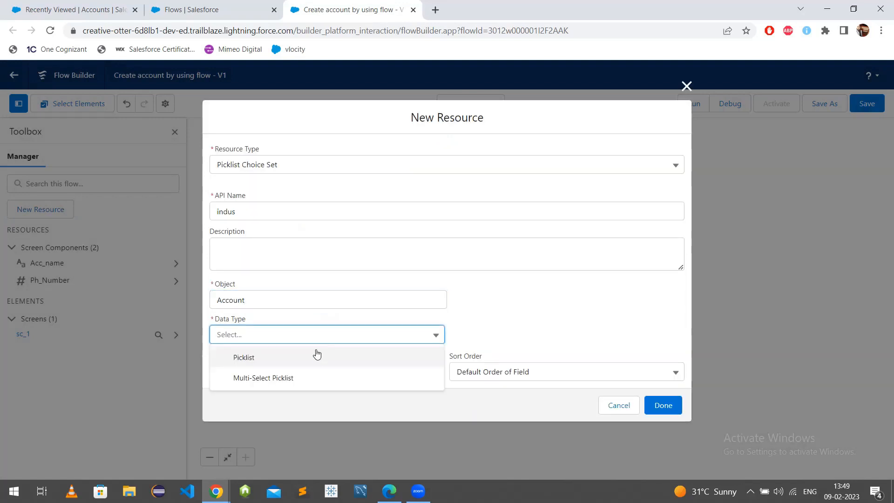
click(317, 357)
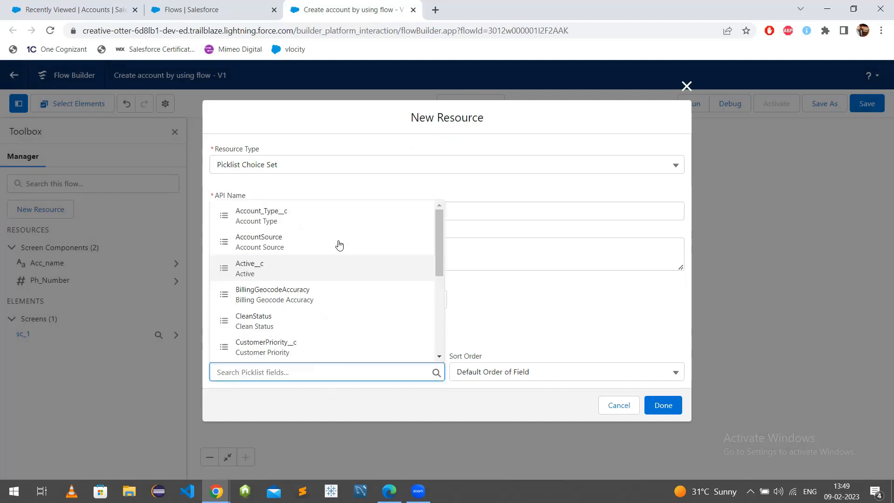
Step: Choose Industry as the choice set's field with the default sort order, and finish the resource
click(619, 321)
click(328, 366)
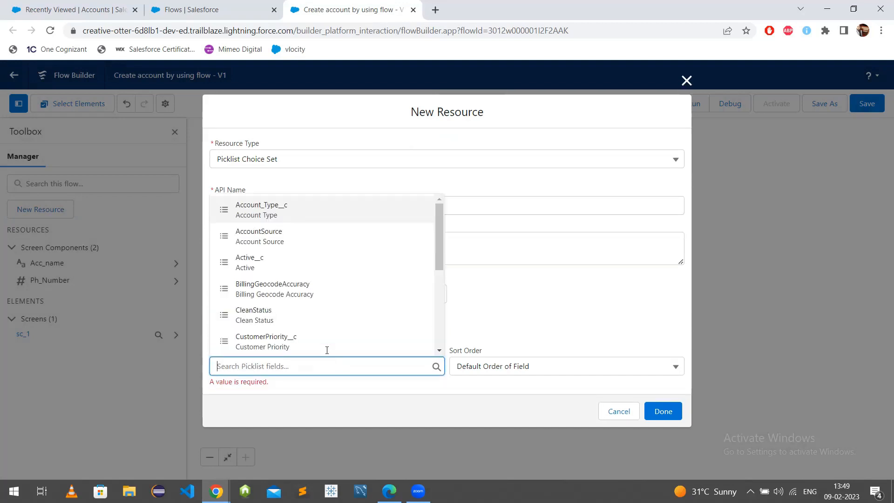
scroll(320, 251, down, 1)
text(indu)
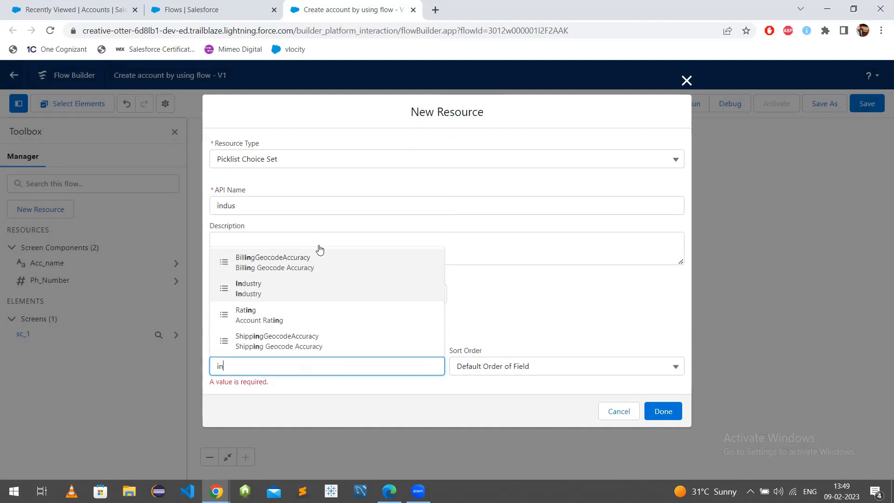
click(412, 351)
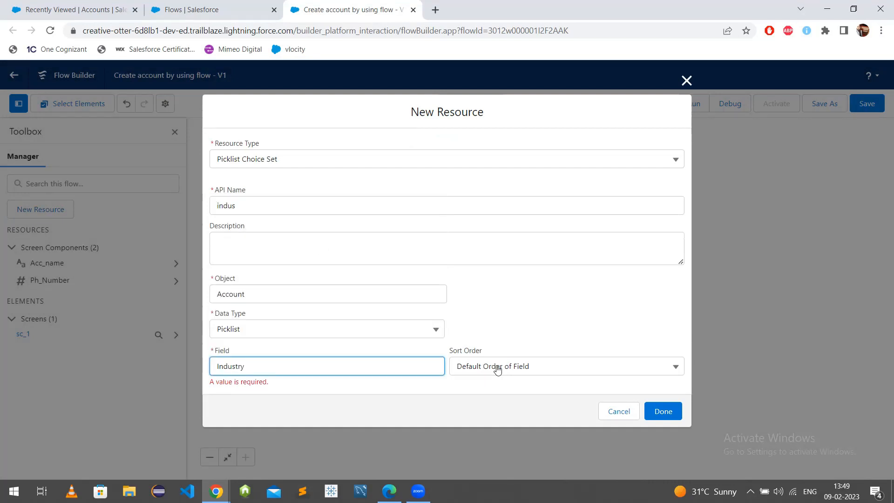
click(663, 411)
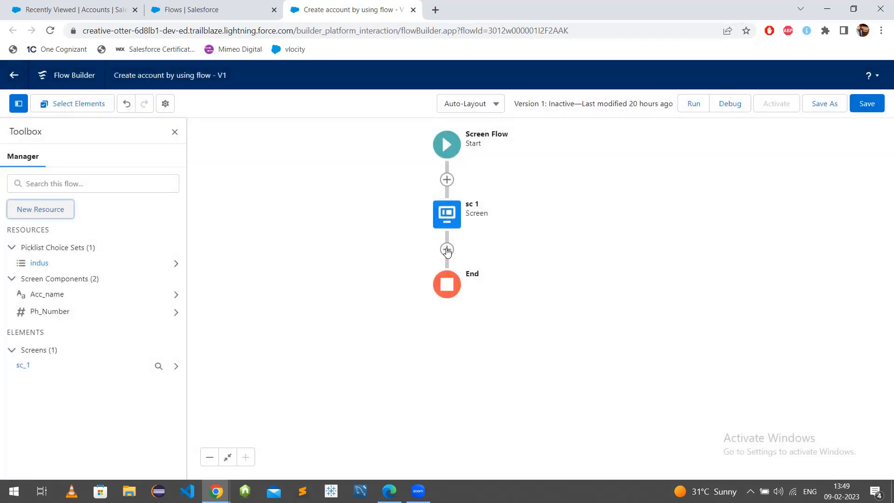
Step: Add a new Screen element between sc 1 and End, labelled "sc 2"
click(446, 251)
click(429, 345)
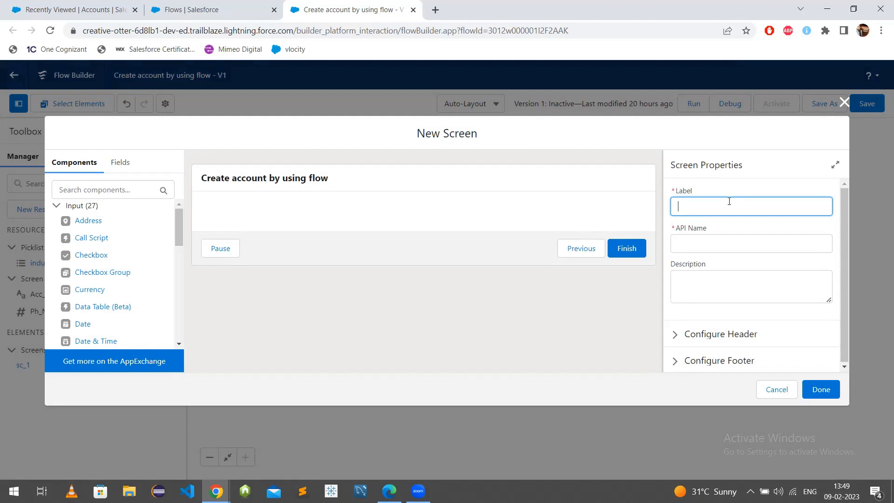
text(sc 2)
click(724, 233)
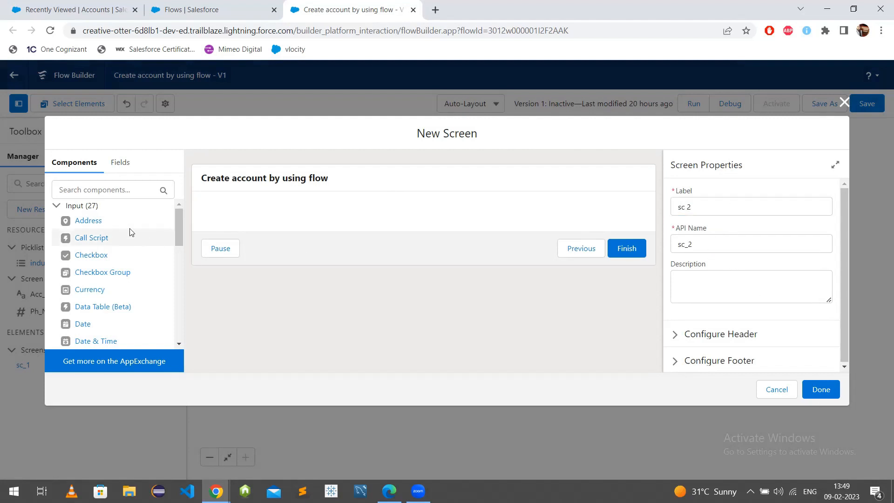
Step: Find the Picklist component and add it to the sc 2 screen, labelled "INDUSTRY"
click(114, 188)
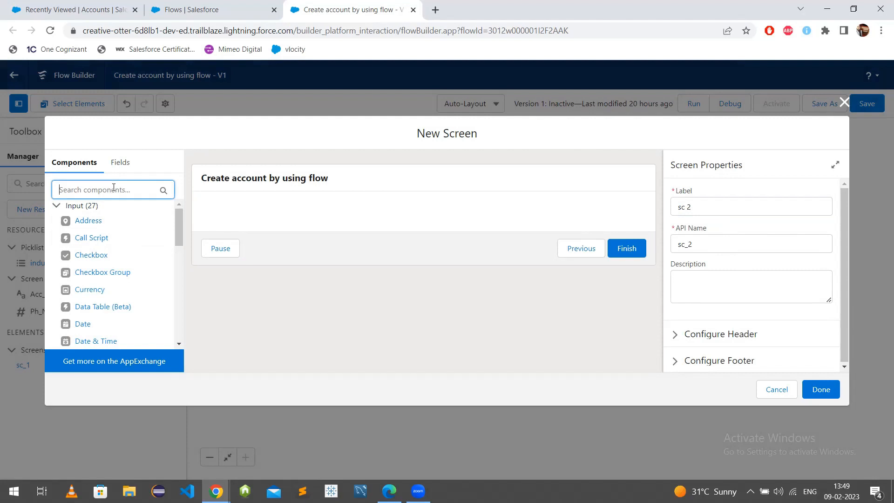
text(pick)
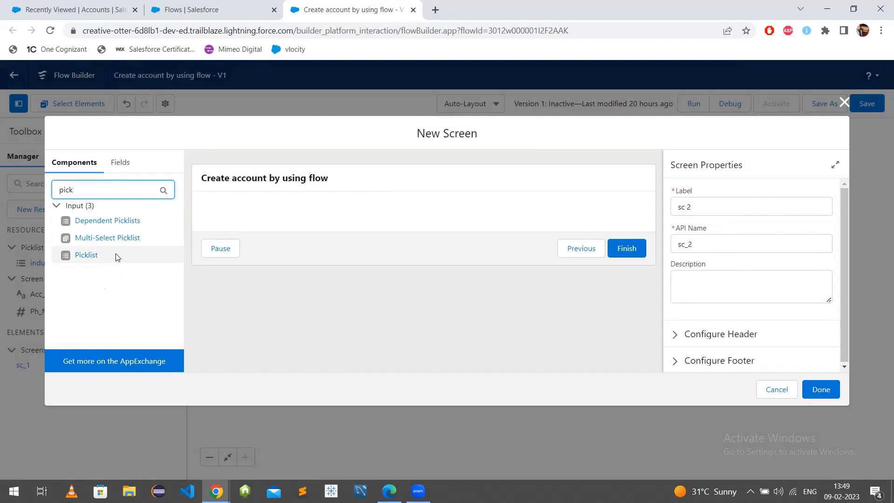
click(117, 258)
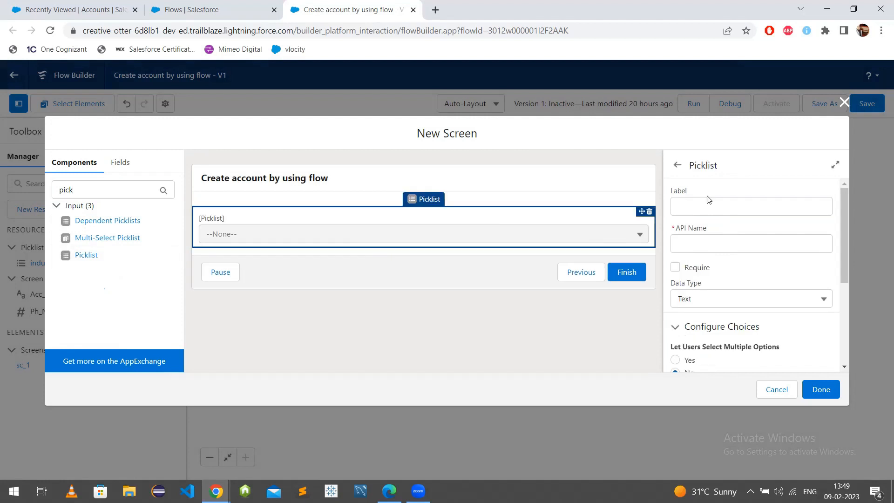
click(707, 213)
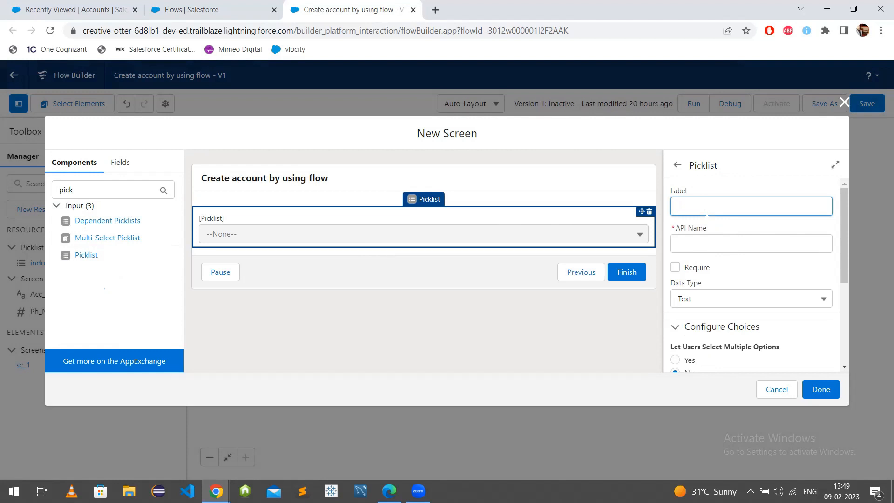
text(INDUSTRY)
click(734, 229)
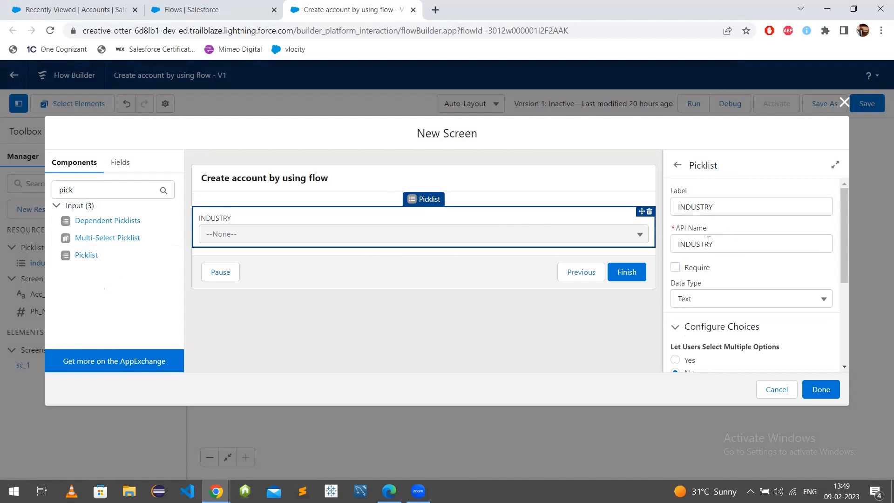
Step: Change the picklist component's label and API name to "indus"
click(721, 203)
double_click(699, 207)
text(In)
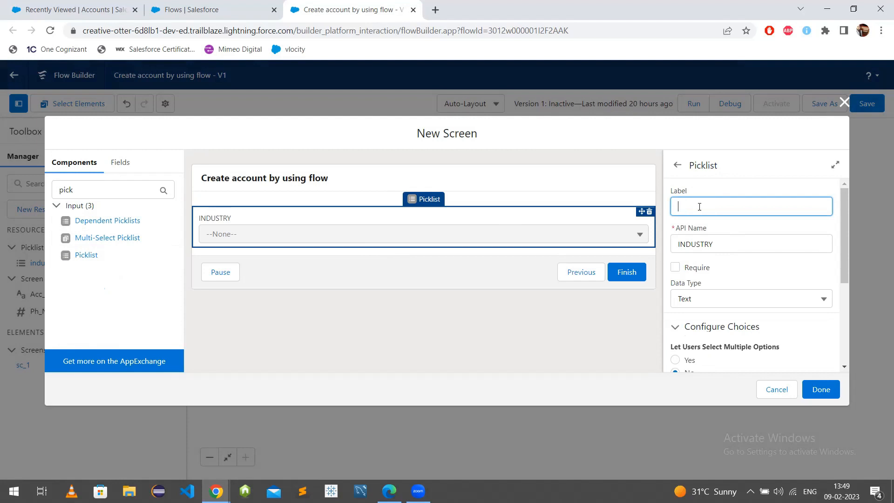
click(695, 246)
double_click(696, 245)
key(BackSpace)
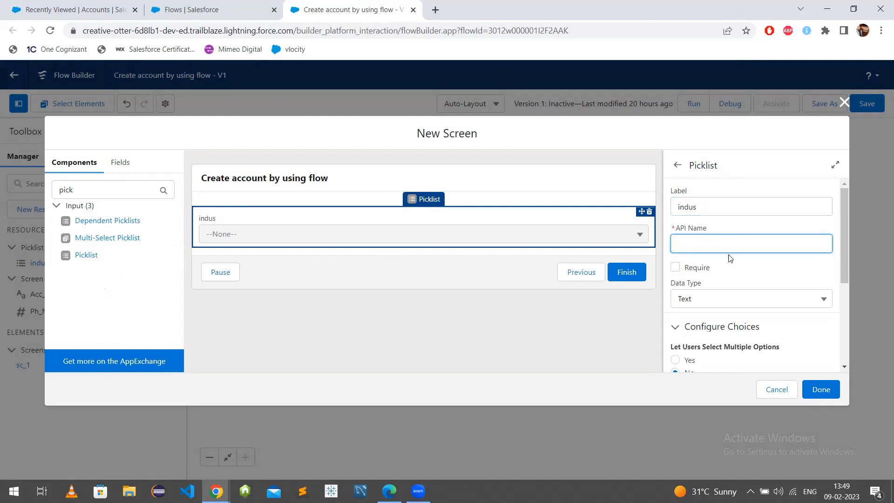
click(728, 209)
click(734, 241)
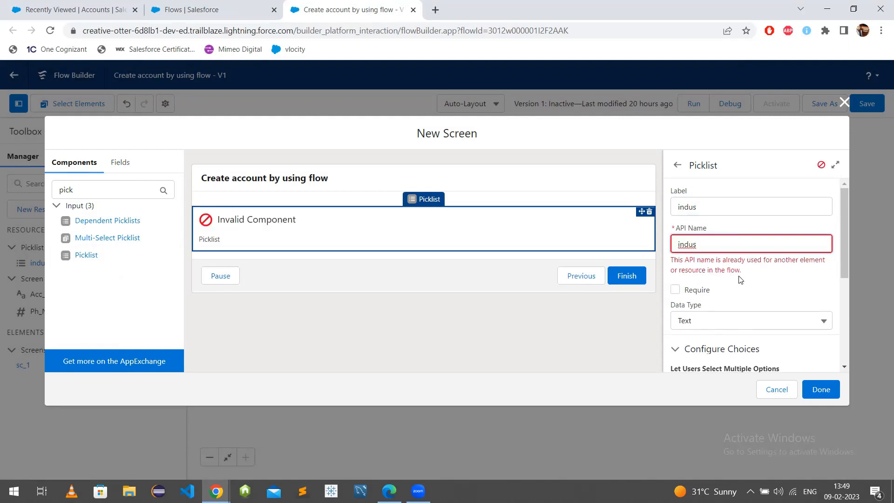
Step: Use the indus picklist choice set as the component's choice, and try to finish the screen
scroll(735, 296, down, 2)
scroll(735, 295, down, 1)
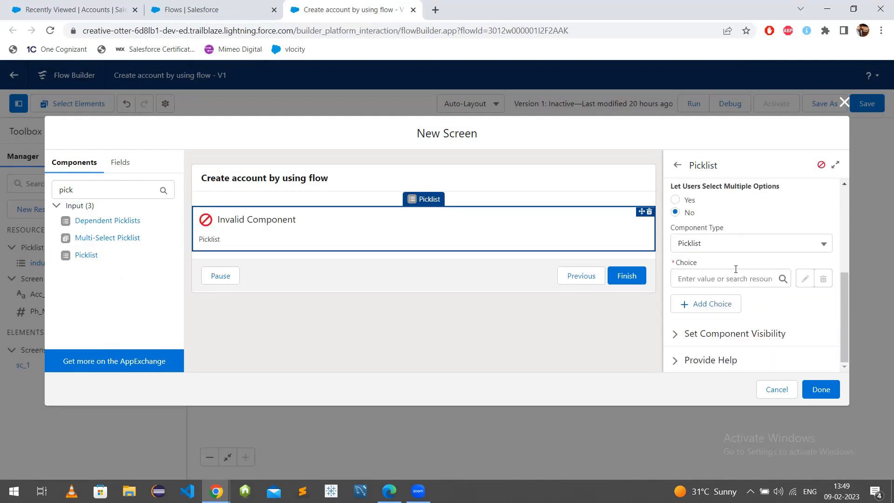
click(705, 279)
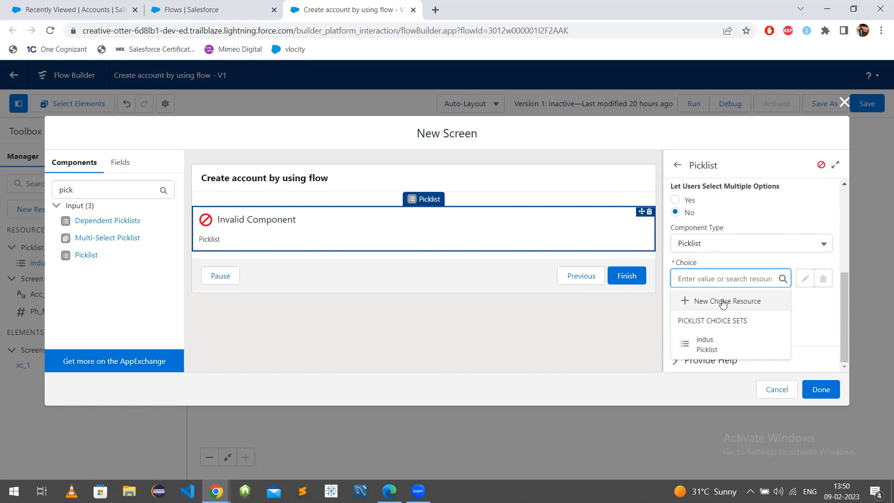
click(729, 344)
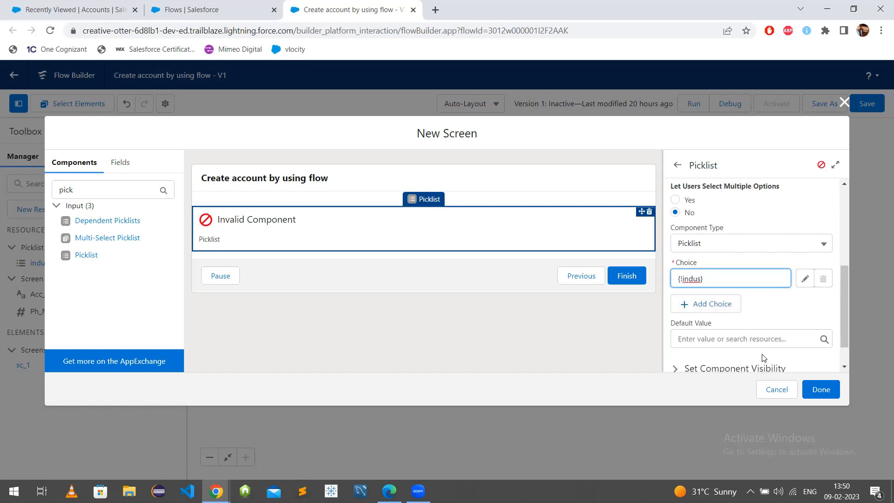
scroll(731, 304, down, 1)
click(821, 392)
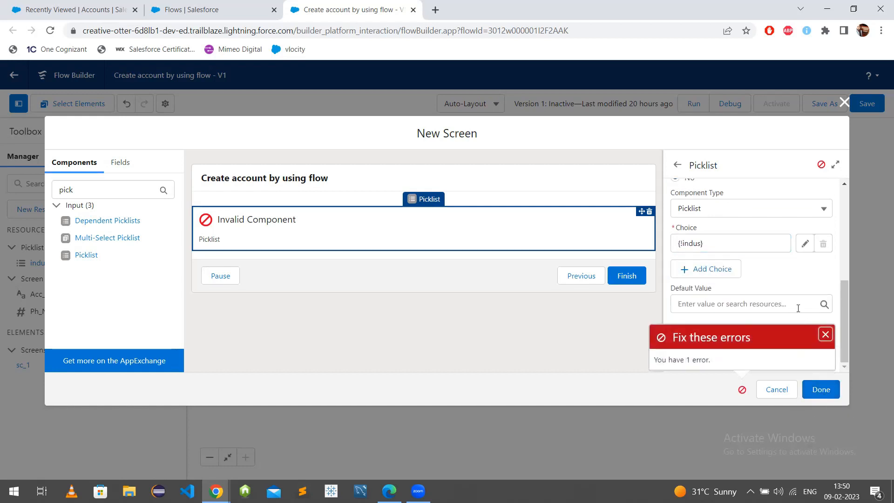
Step: Change the picklist component's label and API name to "indust", and finish the sc 2 screen
click(825, 334)
scroll(774, 261, up, 4)
scroll(751, 243, up, 1)
click(755, 248)
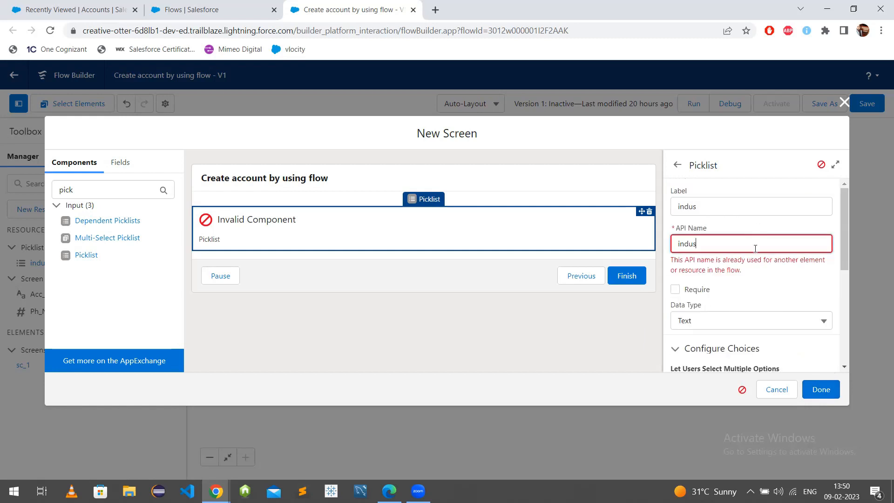
click(744, 208)
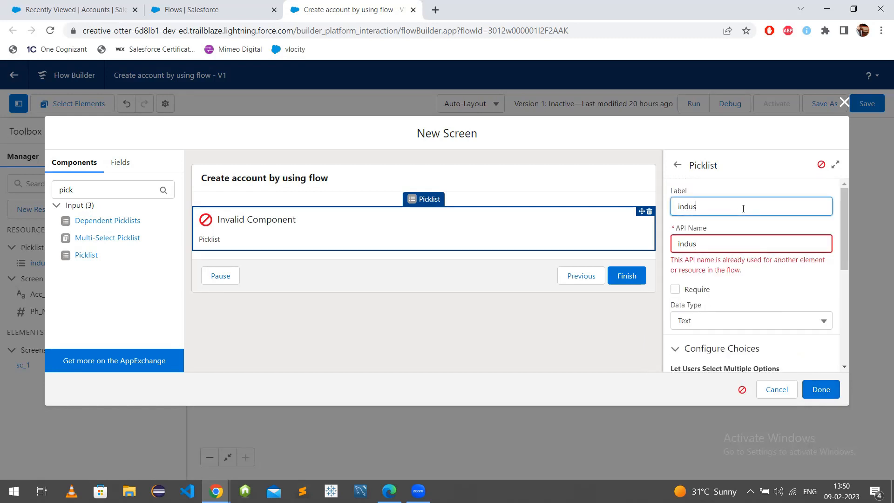
text(t)
key(Tab)
text(t)
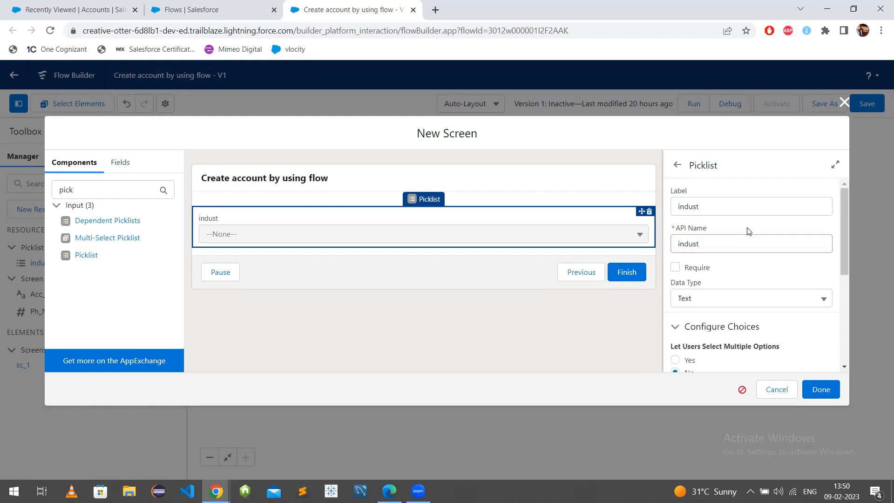
click(772, 280)
scroll(703, 279, down, 5)
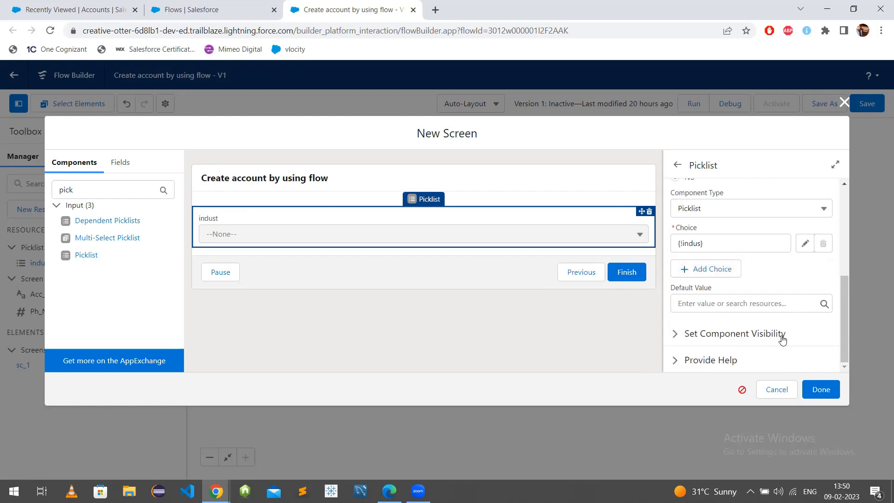
click(821, 390)
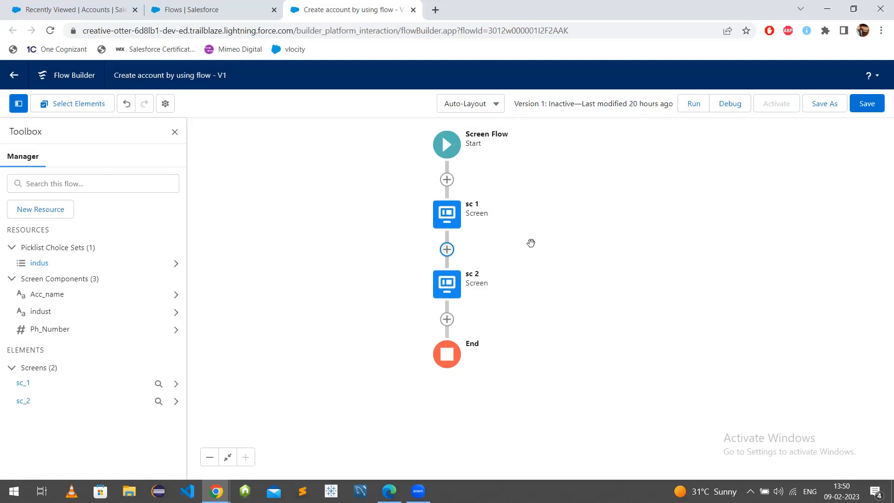
Step: Add a Create Records element directly after the sc 2 screen
click(447, 321)
scroll(429, 410, down, 5)
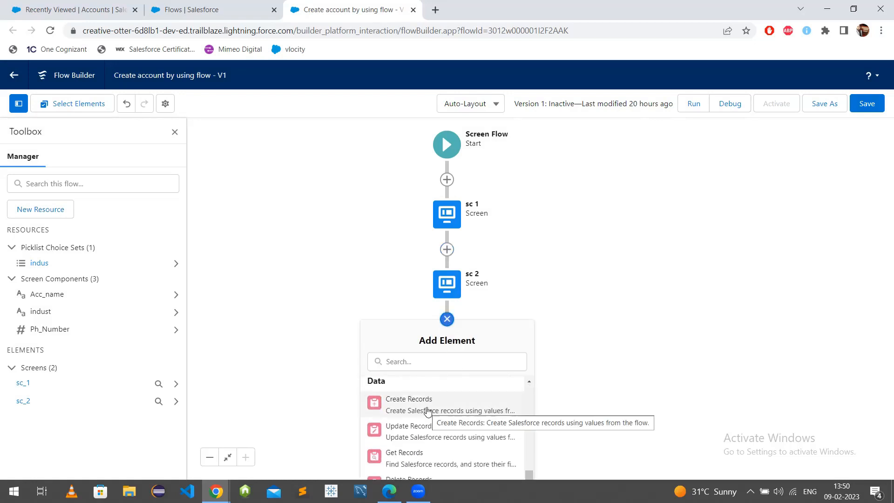
scroll(428, 412, up, 5)
scroll(428, 411, down, 5)
scroll(428, 411, up, 5)
scroll(429, 411, down, 4)
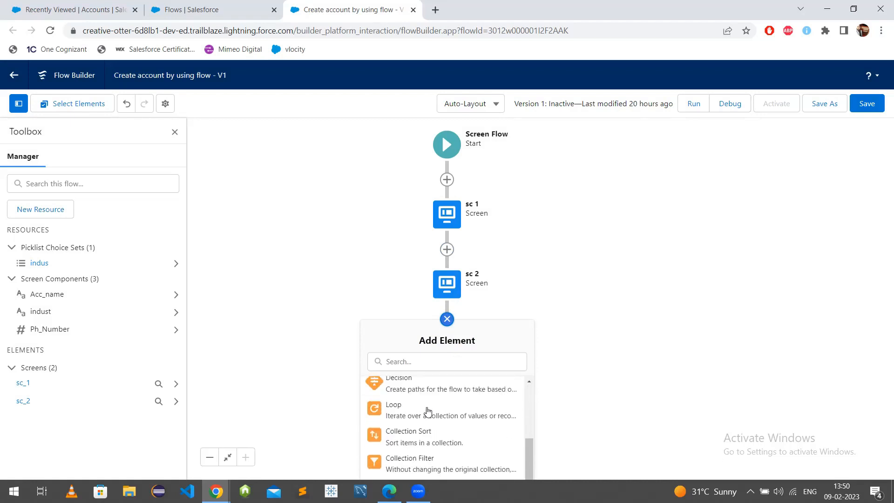
scroll(428, 411, up, 4)
scroll(428, 411, down, 5)
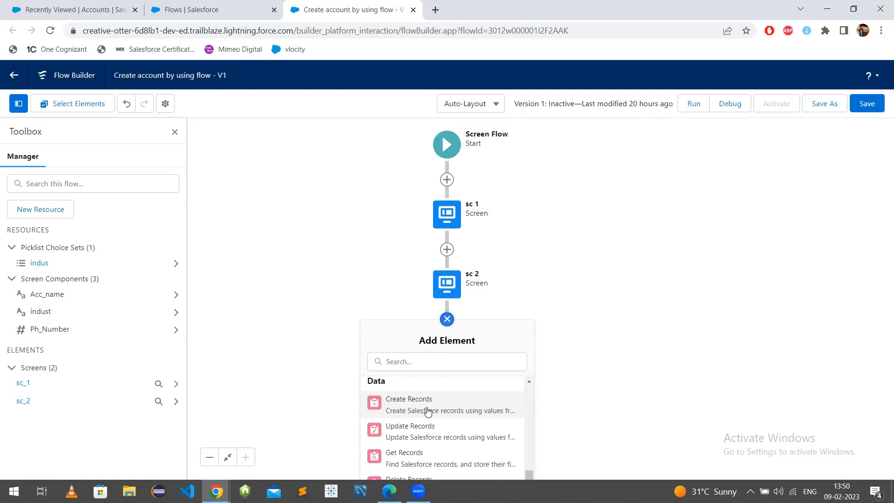
click(433, 410)
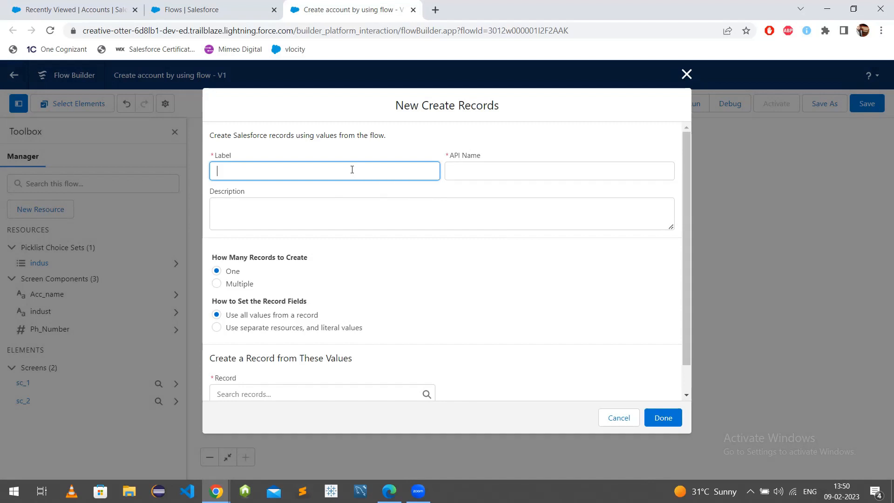
Step: Label the new element "Create rec. for acc", with the API name generated from the label and no description
text(reate rec. for acc)
click(419, 152)
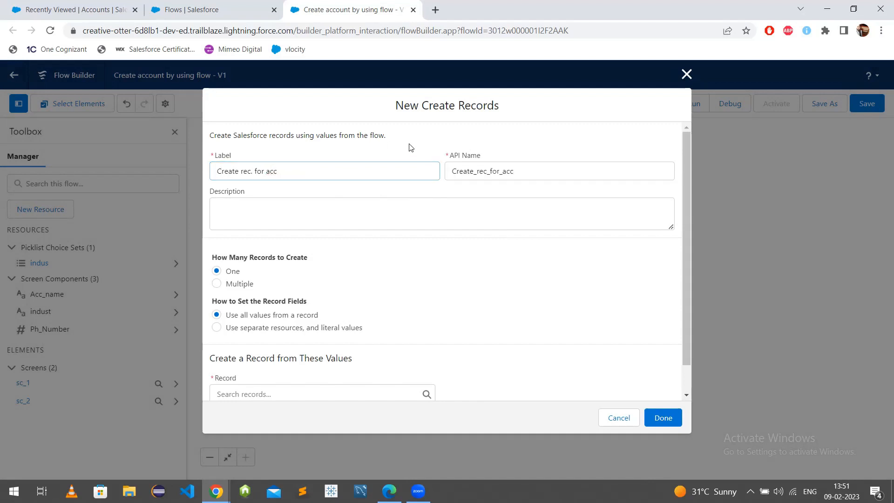
click(265, 223)
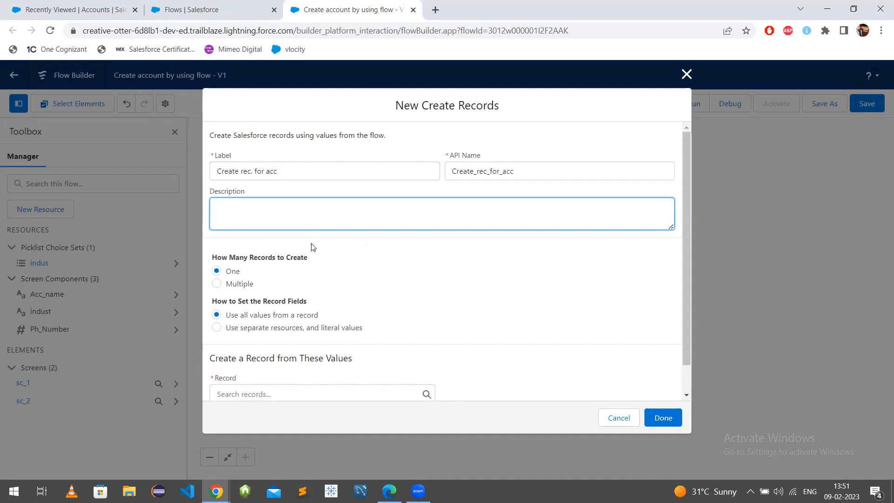
click(317, 268)
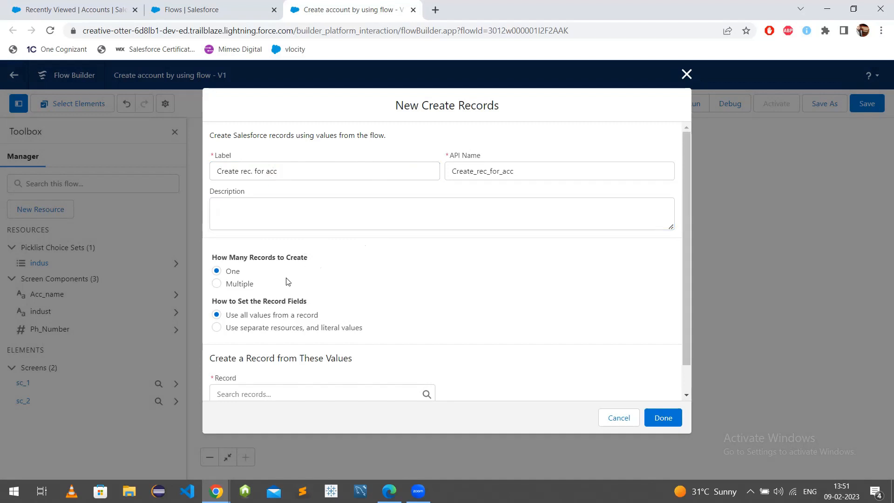
Step: Set the record fields from separate resources and literal values, and choose Account as the object to create
scroll(272, 292, down, 1)
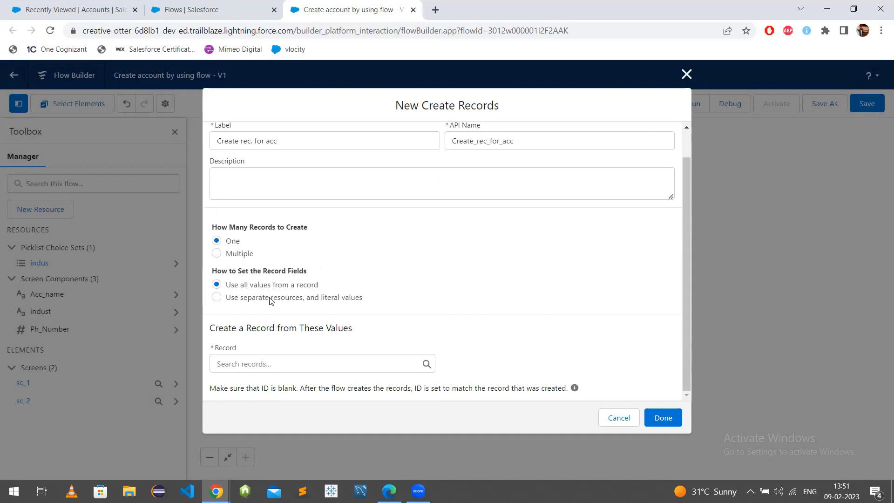
click(336, 298)
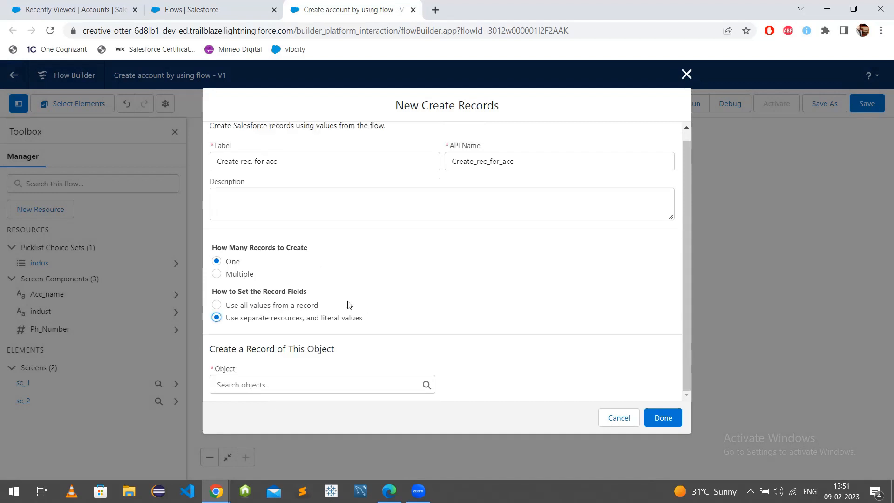
click(277, 385)
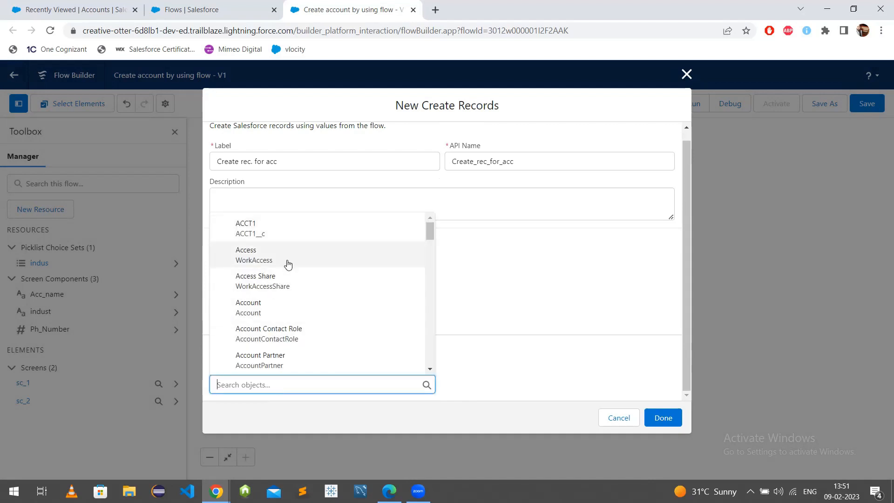
click(406, 298)
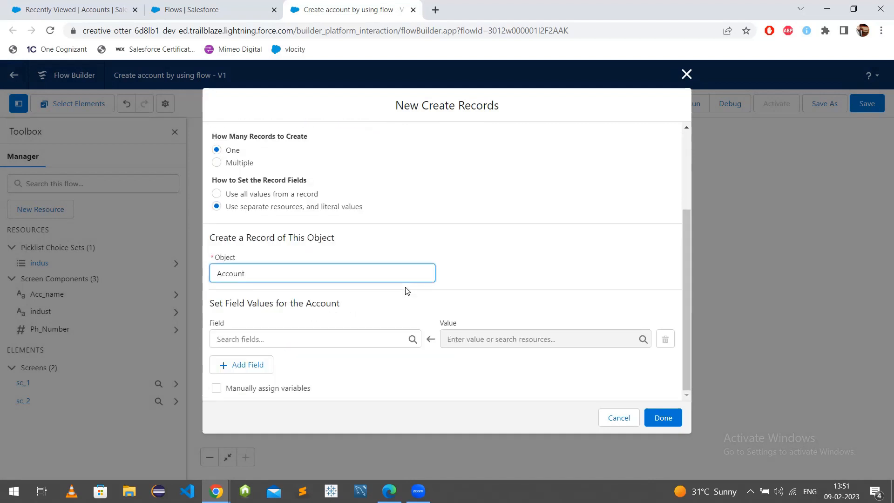
Step: Map the Account's Name field to the Acc_name screen component
click(287, 340)
click(375, 336)
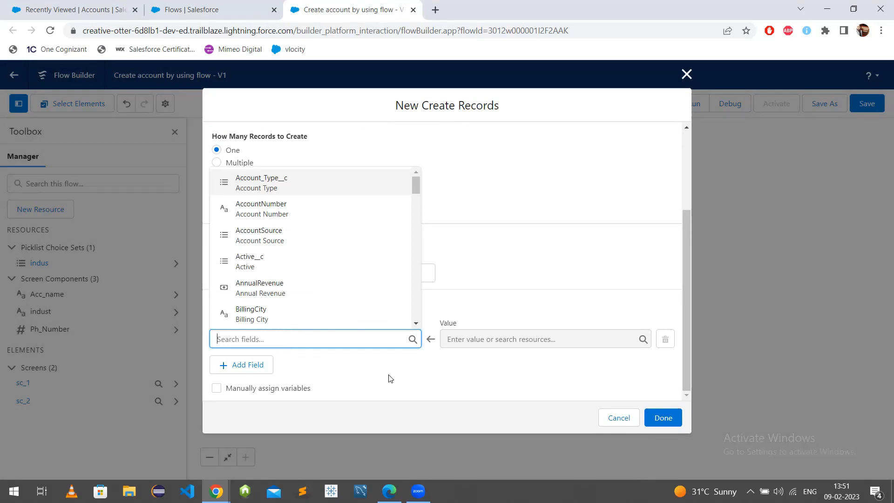
text(Acco)
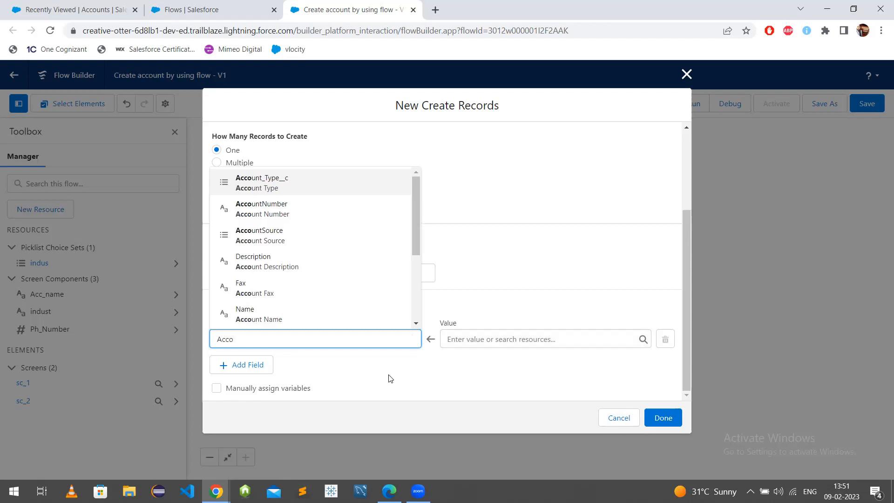
click(337, 315)
click(529, 340)
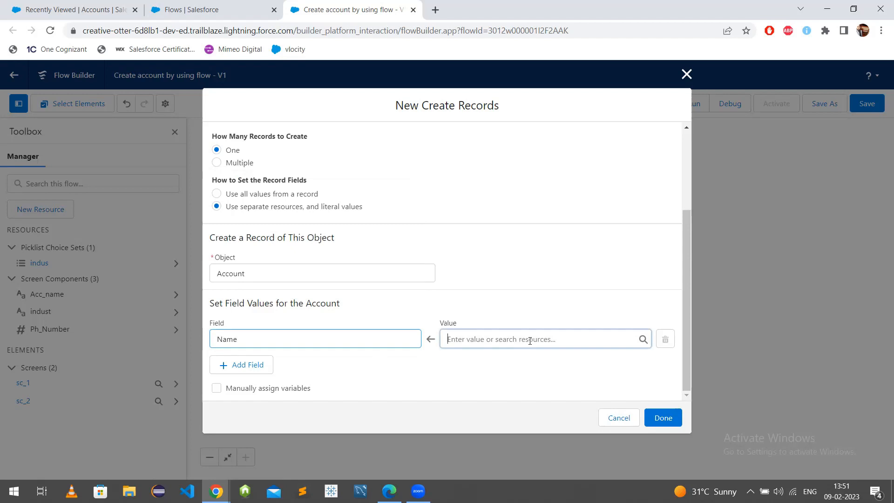
scroll(542, 251, down, 3)
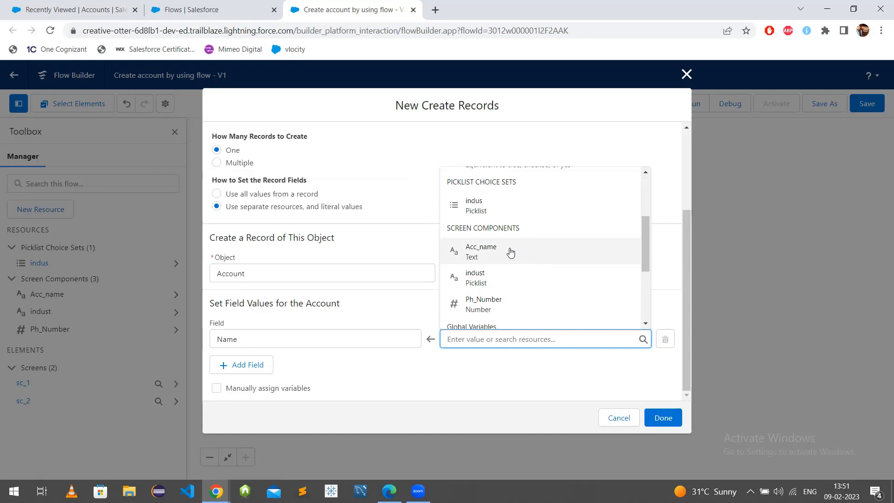
click(511, 252)
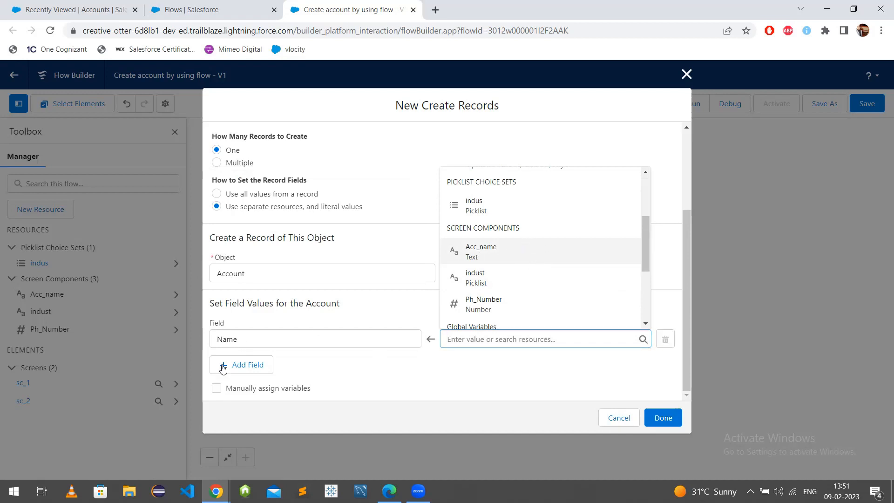
Step: Add a second field row mapping the Account's Phone field to the Ph_Number screen component
click(244, 367)
click(249, 376)
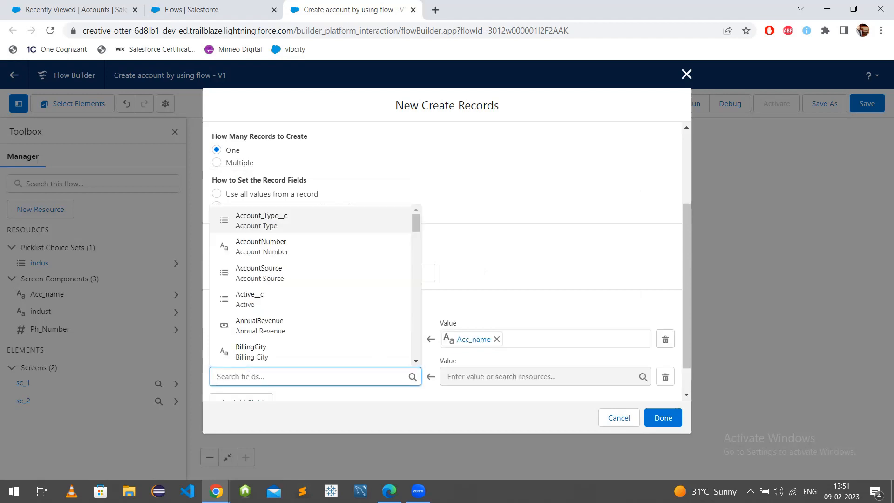
text(Phome)
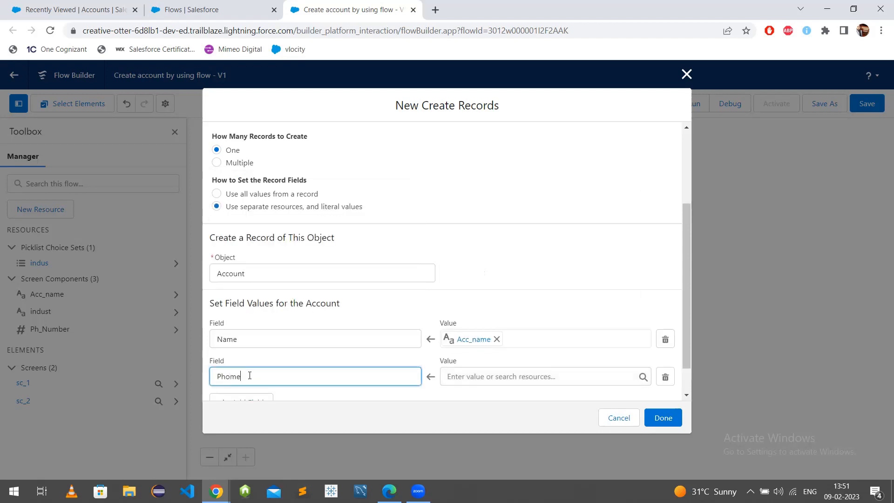
key(BackSpace)
key(BackSpace)
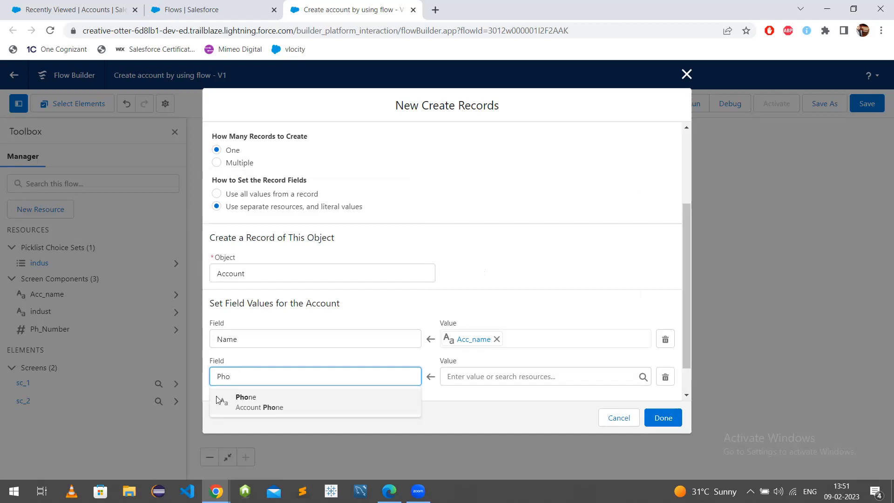
click(248, 404)
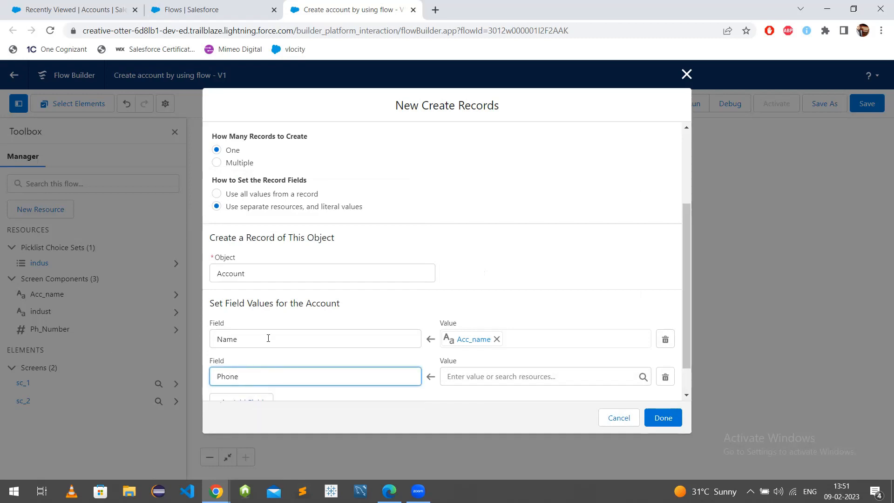
click(484, 378)
scroll(515, 280, down, 3)
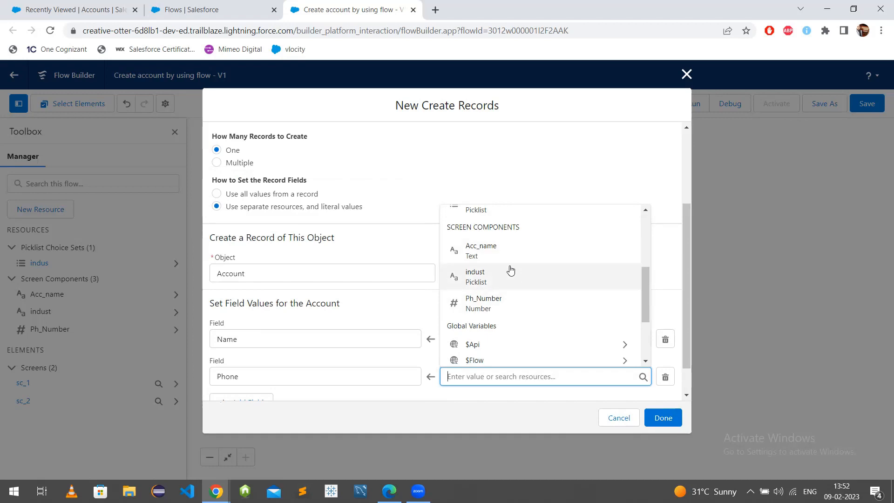
click(507, 303)
Step: Add a third field row mapping the Account's Industry field to the indus picklist choice set
scroll(294, 385, down, 1)
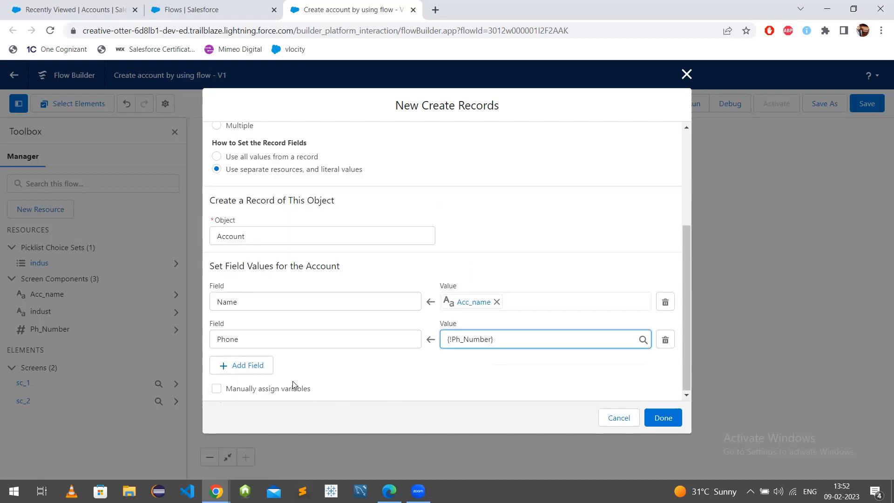
click(256, 365)
click(271, 374)
text(indus)
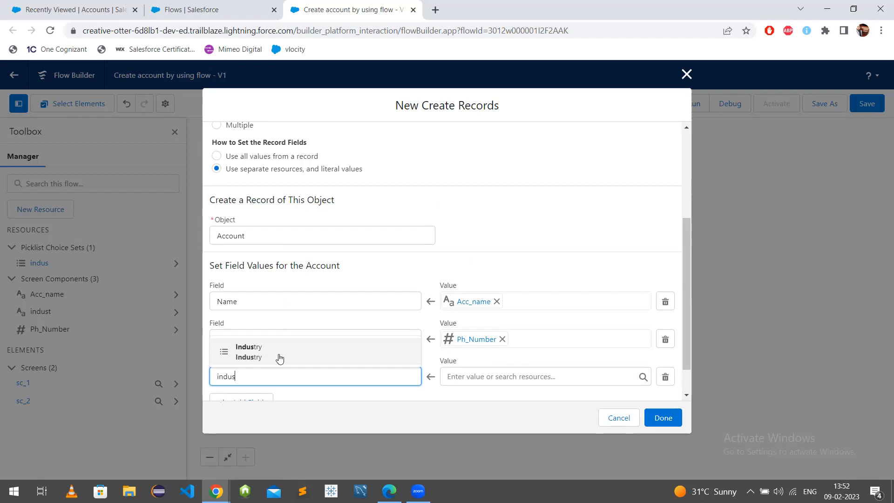
click(278, 356)
click(590, 375)
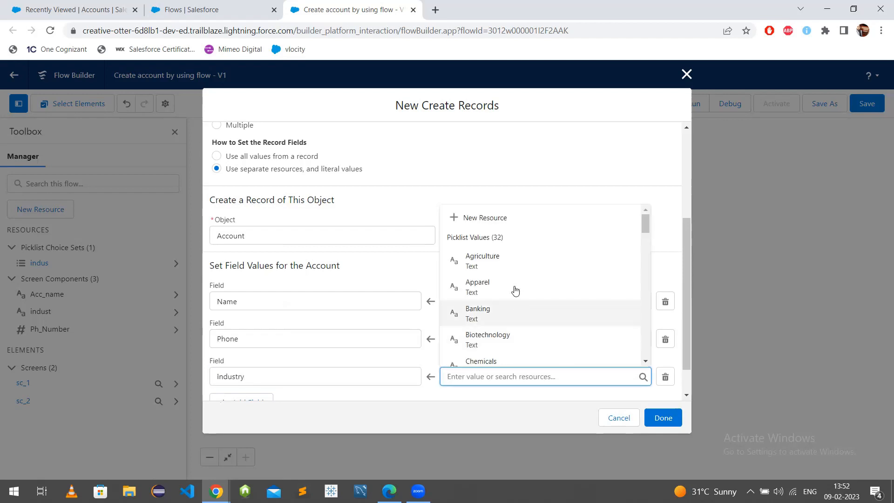
scroll(518, 265, down, 3)
scroll(519, 264, down, 20)
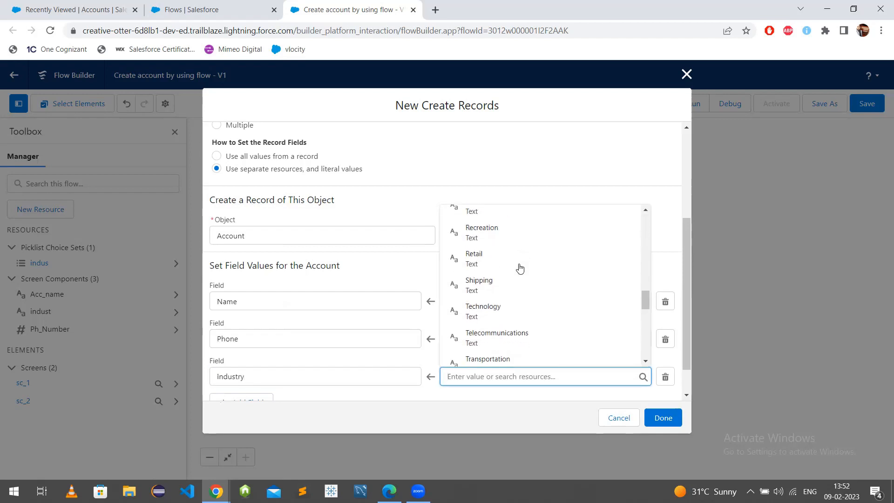
scroll(520, 267, up, 1)
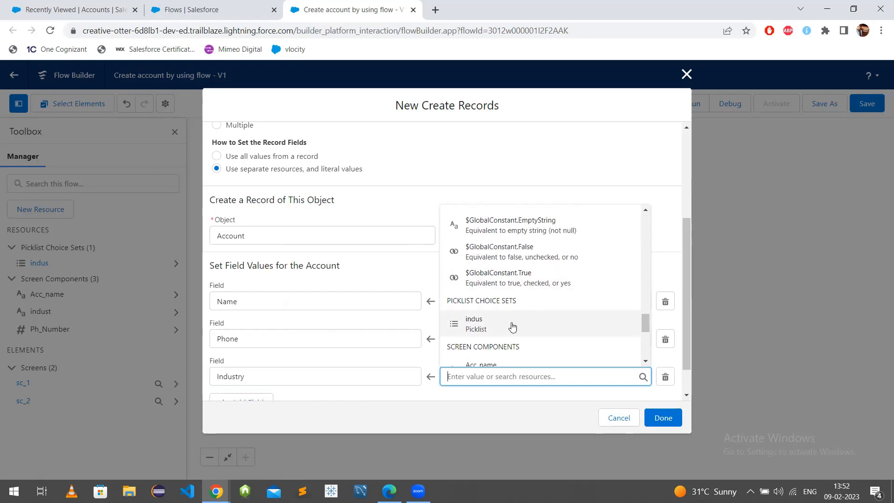
click(480, 330)
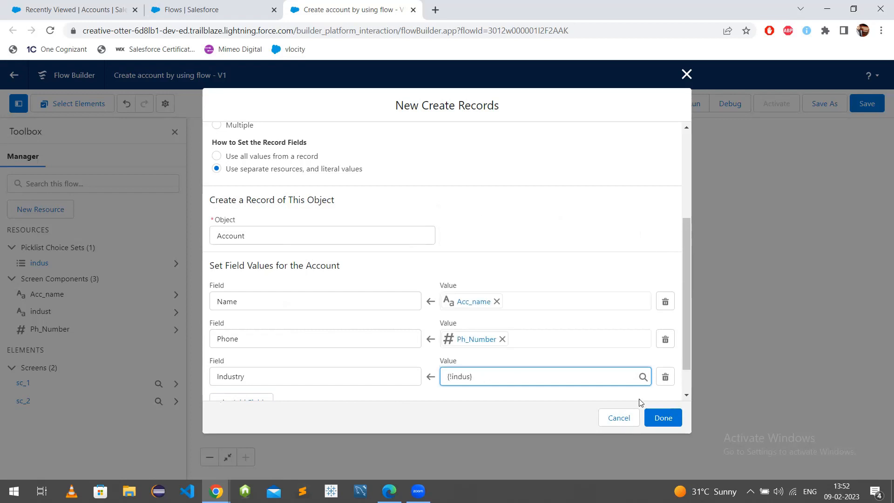
Step: Review the field mappings, finish the Create Records element and save the flow
scroll(333, 330, down, 1)
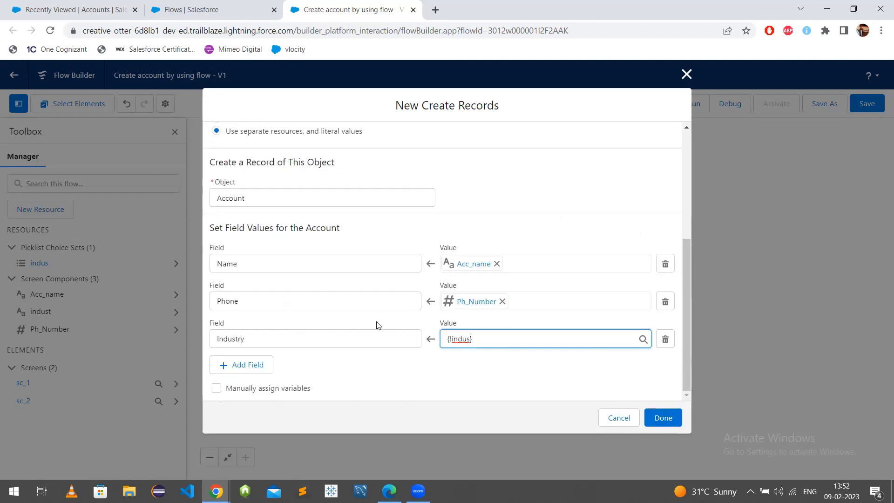
scroll(375, 324, up, 5)
scroll(377, 324, down, 5)
click(661, 418)
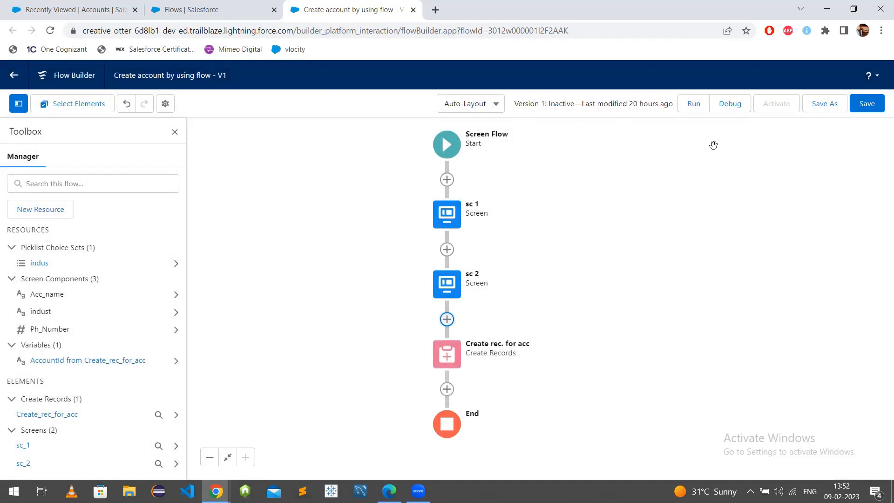
click(857, 107)
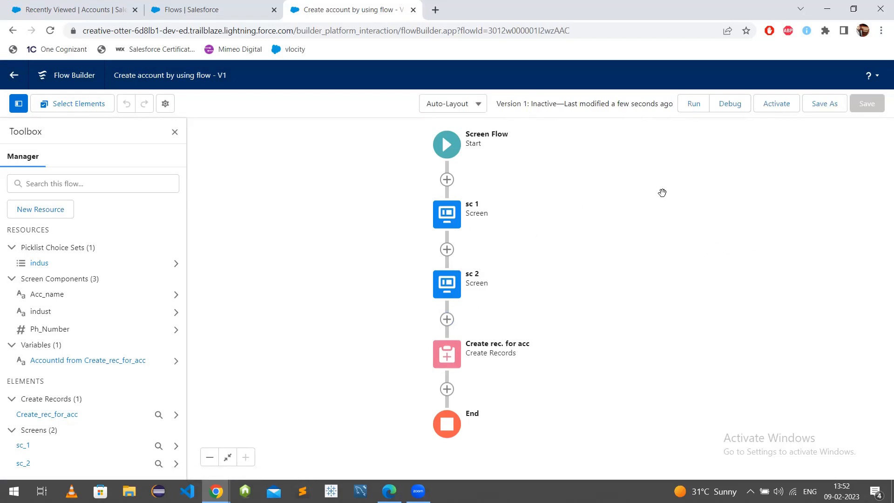
Step: Start a debug run of the flow with the default debug options and go to its account name input
click(730, 112)
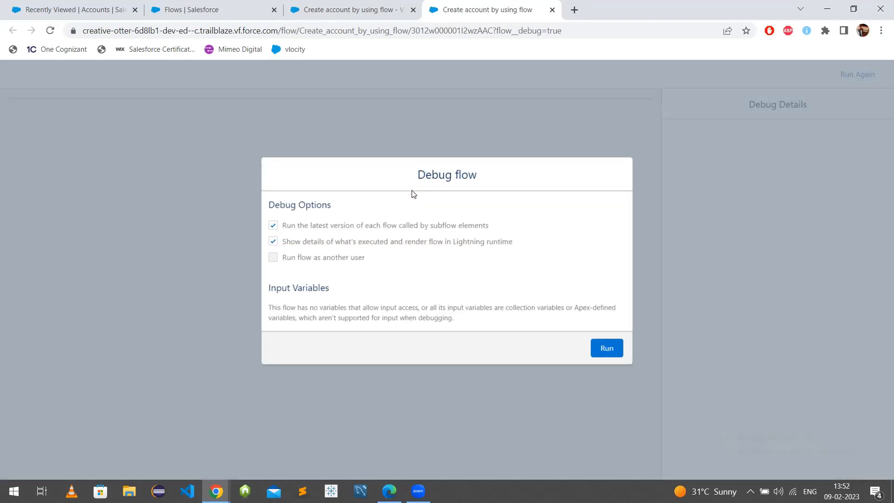
click(606, 348)
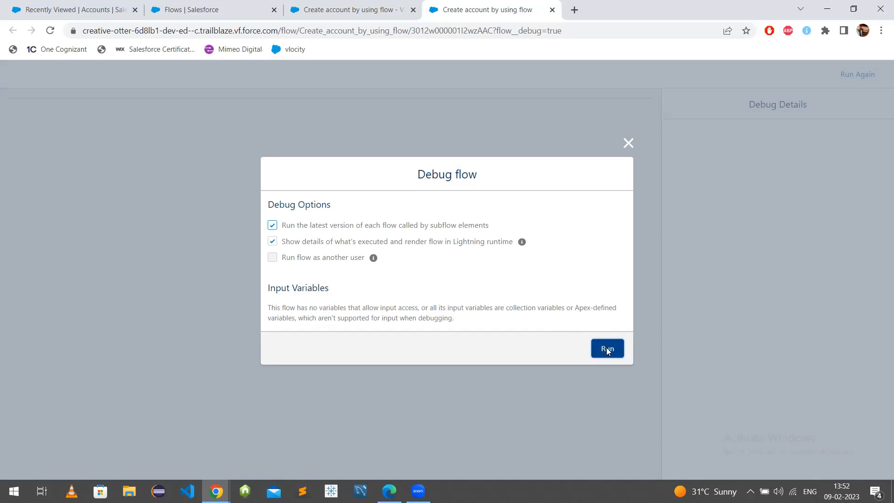
click(249, 156)
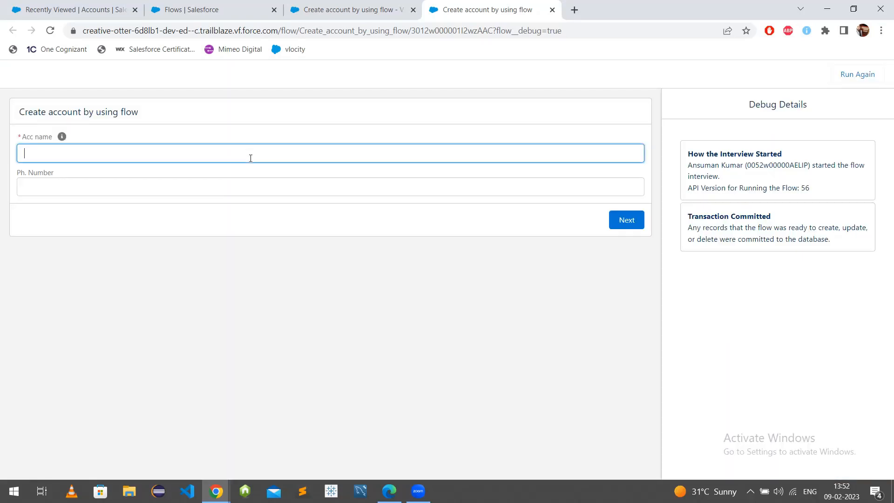
Step: View the help text of the Acc name field and dismiss it
click(62, 137)
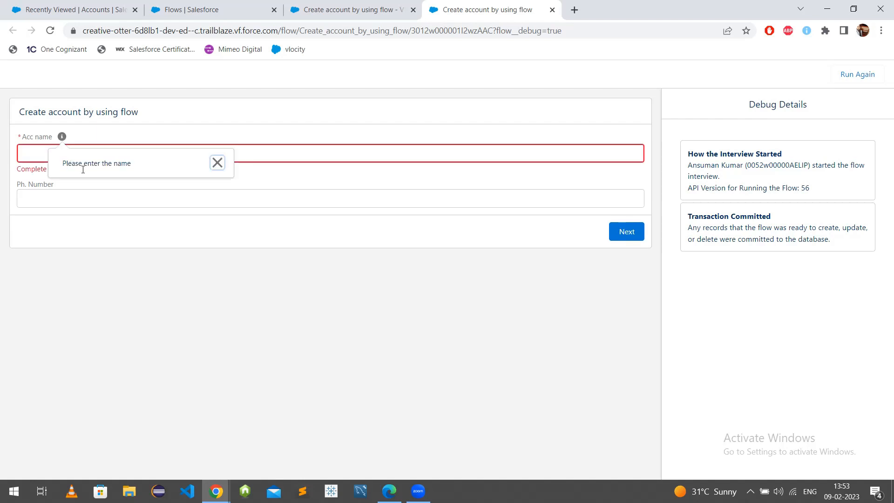
click(136, 141)
click(40, 195)
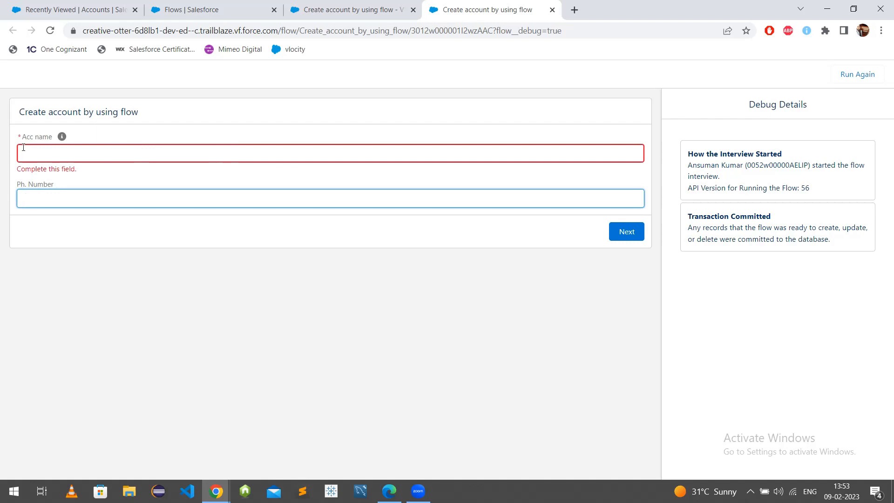
Step: Enter "We have created" as the account name and a test phone number, and advance the debug run to the industry screen
click(23, 133)
click(80, 161)
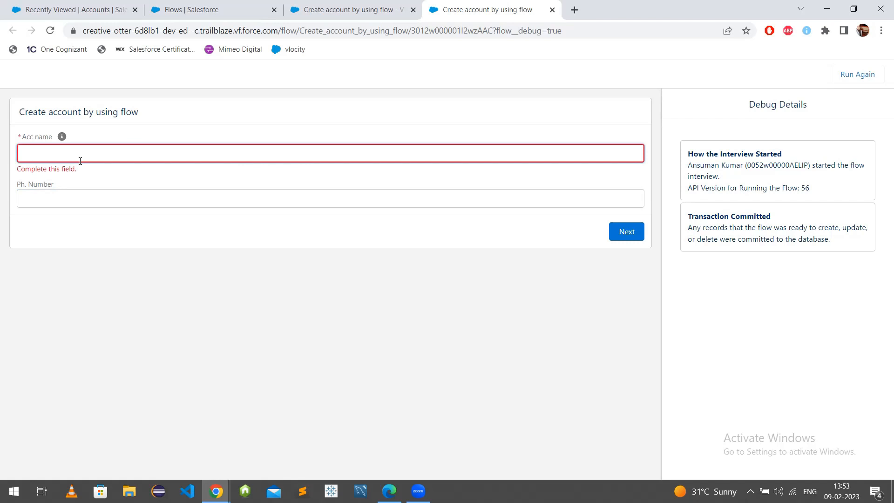
text(We have created)
click(100, 198)
text(1111111)
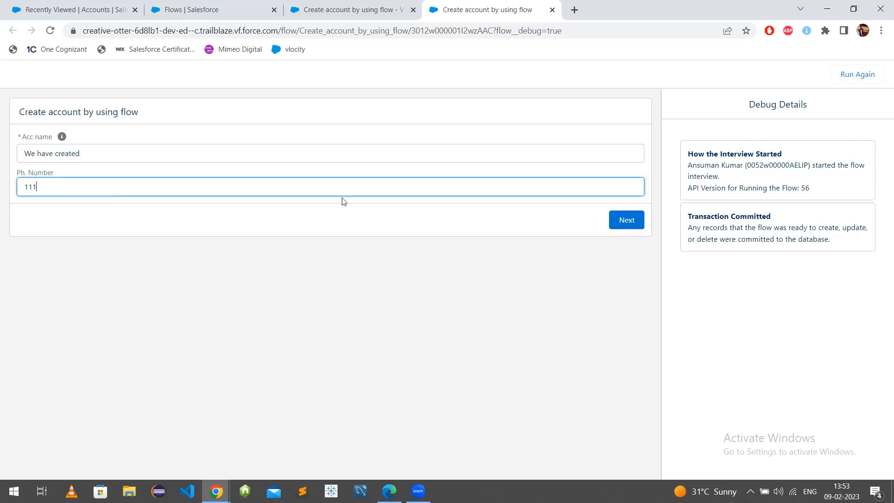
click(637, 224)
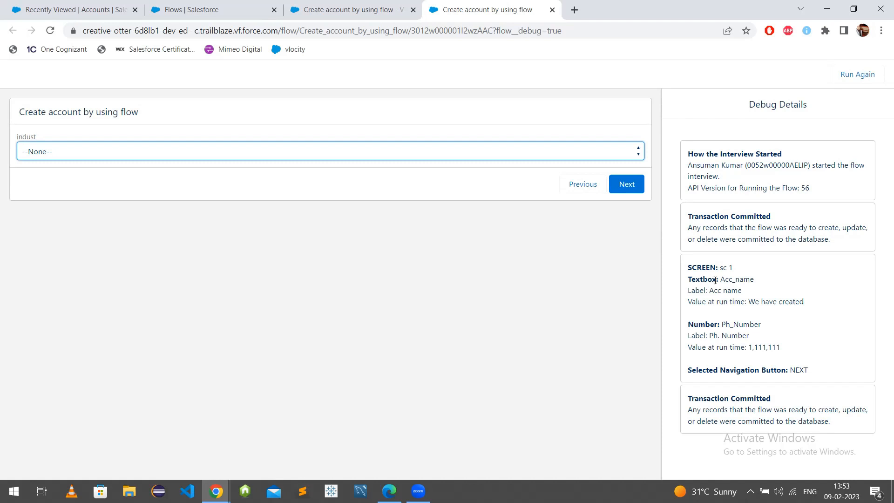
Step: Examine the debug details of screen sc 1, comparing the labels and run-time values of its name and phone inputs
drag(709, 291, 743, 292)
click(747, 274)
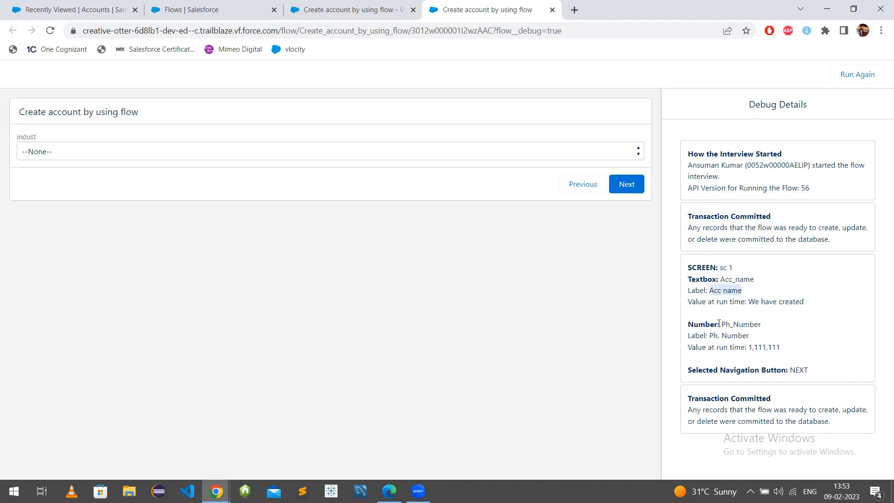
double_click(741, 324)
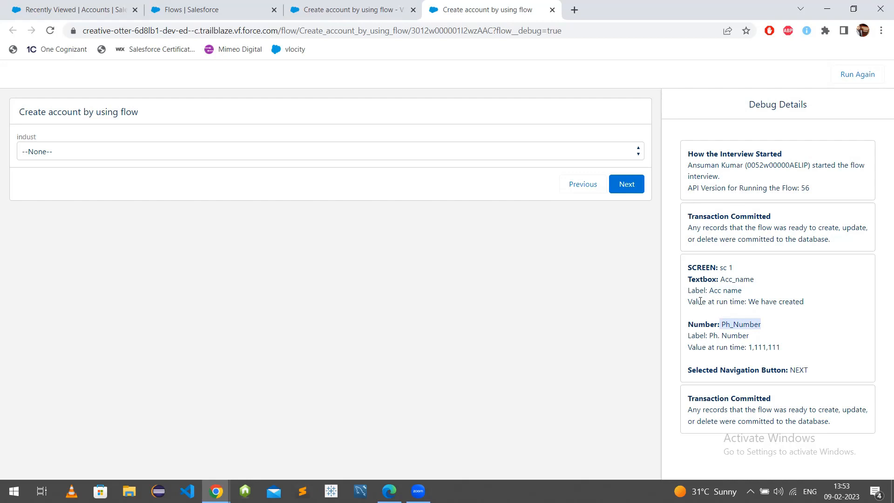
drag(750, 302, 807, 303)
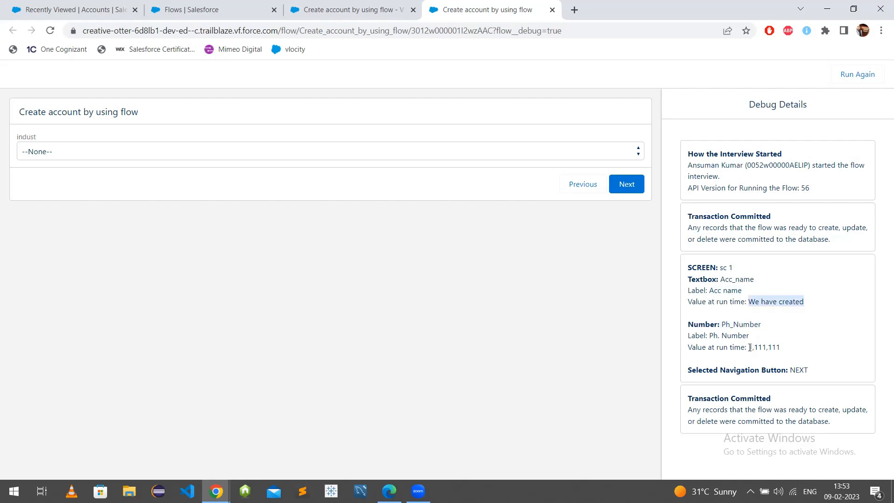
mouse_move(750, 347)
mouse_down()
mouse_move(759, 347)
mouse_move(721, 336)
mouse_move(750, 336)
mouse_up()
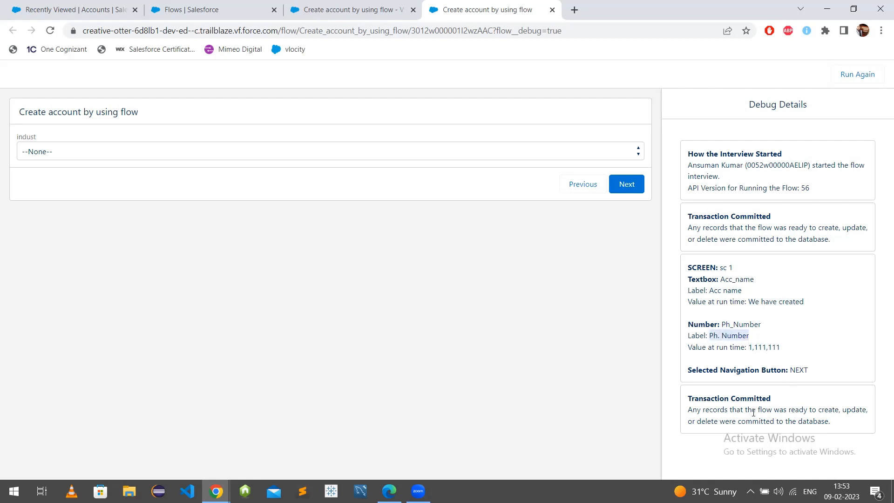
Step: Choose Biotechnology as the industry and finish the flow interview
click(182, 148)
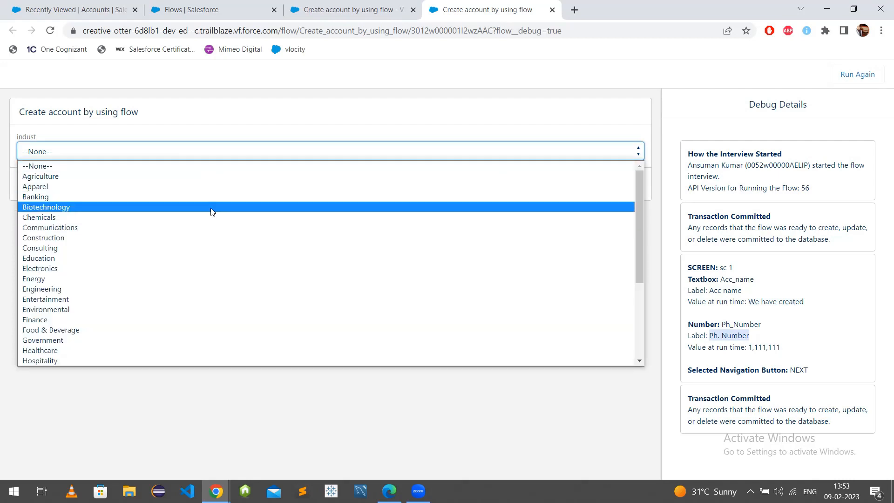
click(212, 208)
click(631, 184)
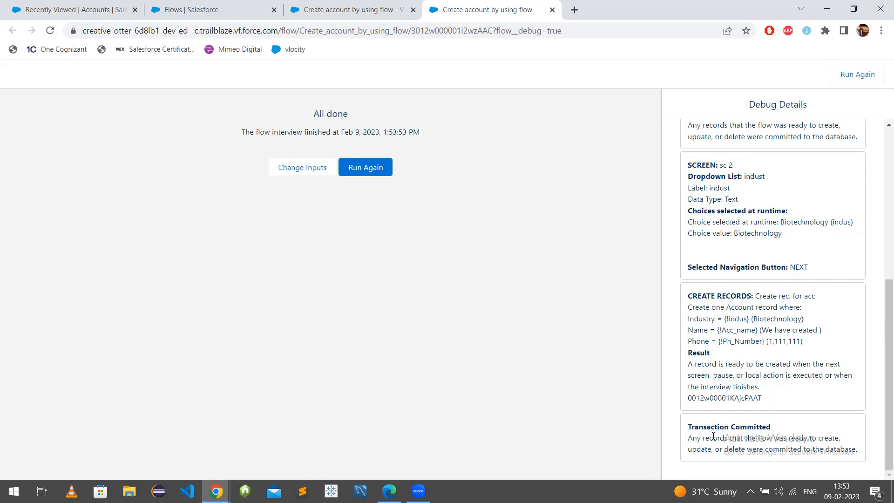
Step: Examine the debug details of the finished run from the first screen through the Create Records result
scroll(741, 429, up, 6)
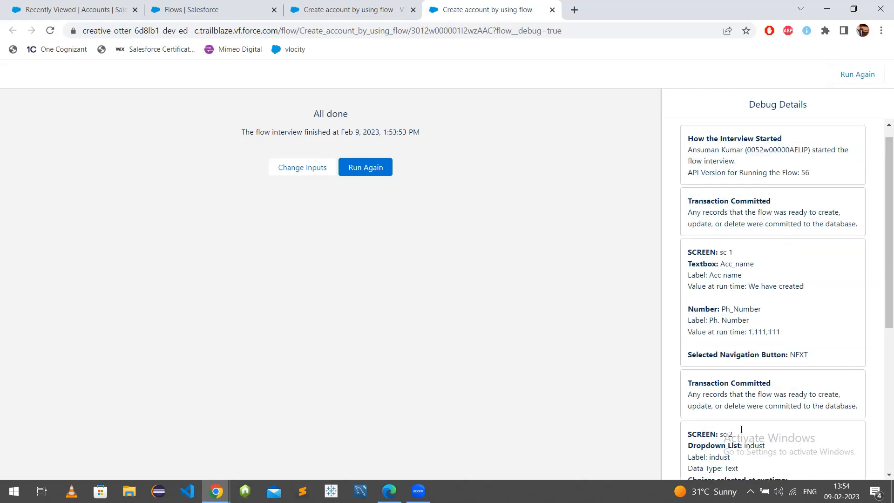
scroll(738, 422, down, 3)
scroll(715, 365, down, 3)
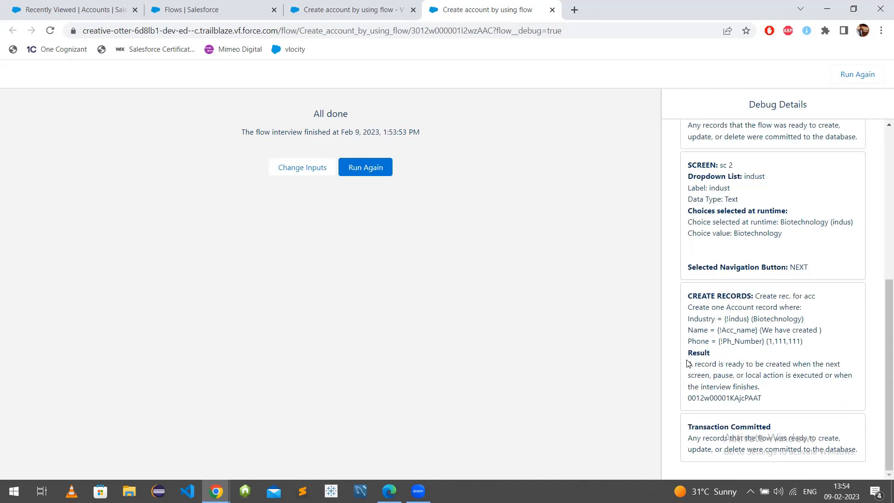
drag(688, 364, 776, 386)
click(785, 390)
Step: Copy the new account's record ID, open that record by replacing the ID in the account page's address, and review its detail fields
double_click(743, 402)
key(ctrl+c)
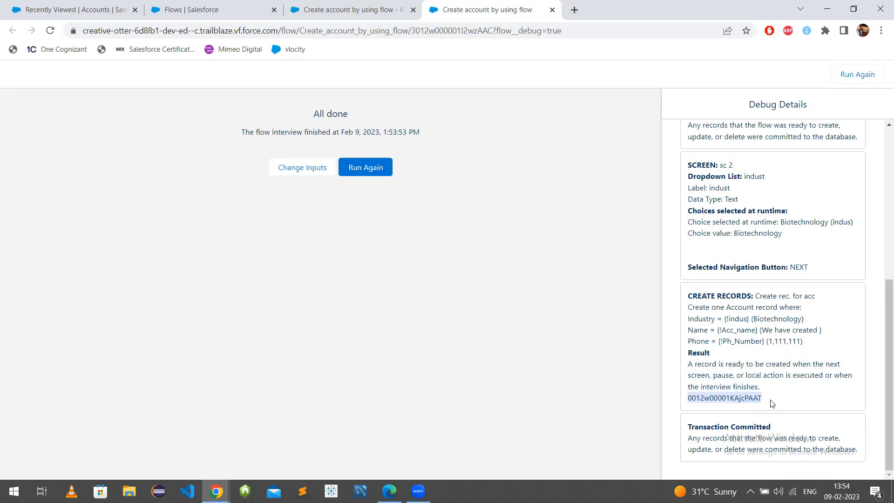
click(77, 7)
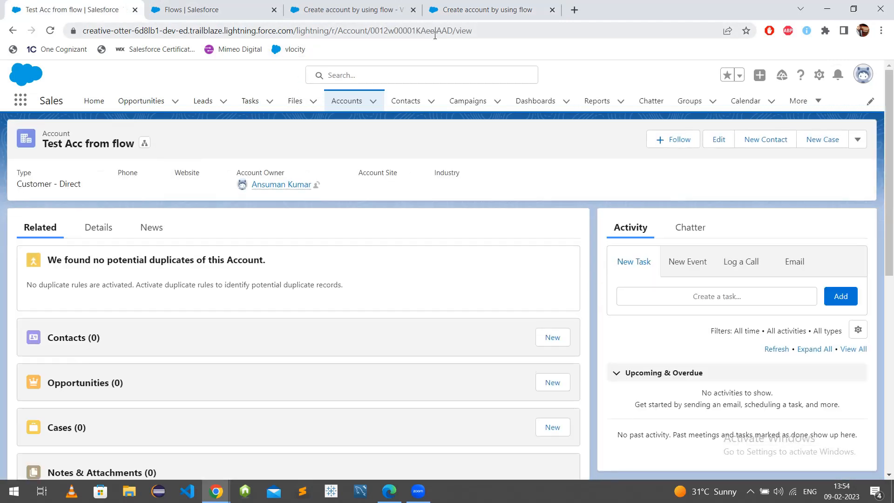
drag(452, 31, 372, 34)
key(ctrl+v)
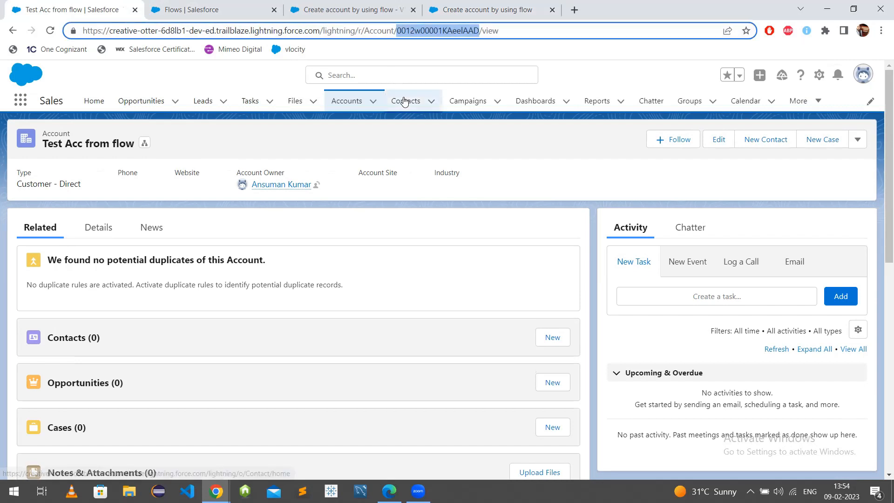
key(Return)
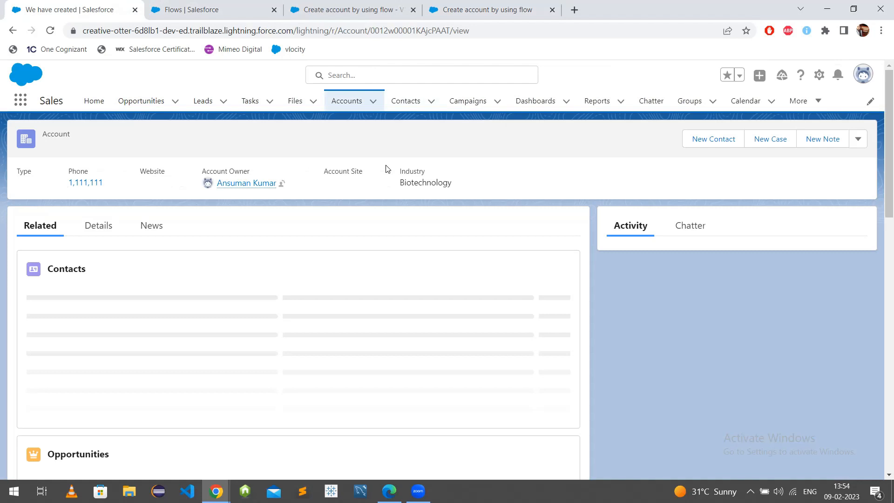
click(97, 228)
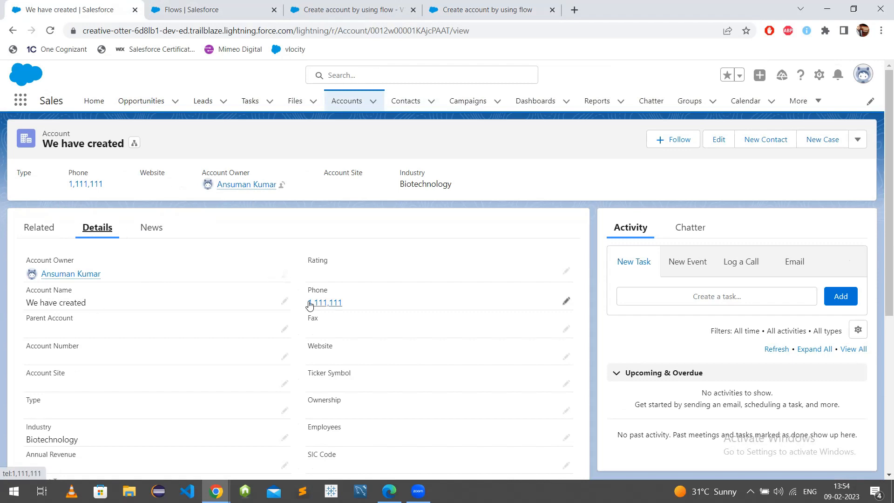
scroll(85, 319, down, 3)
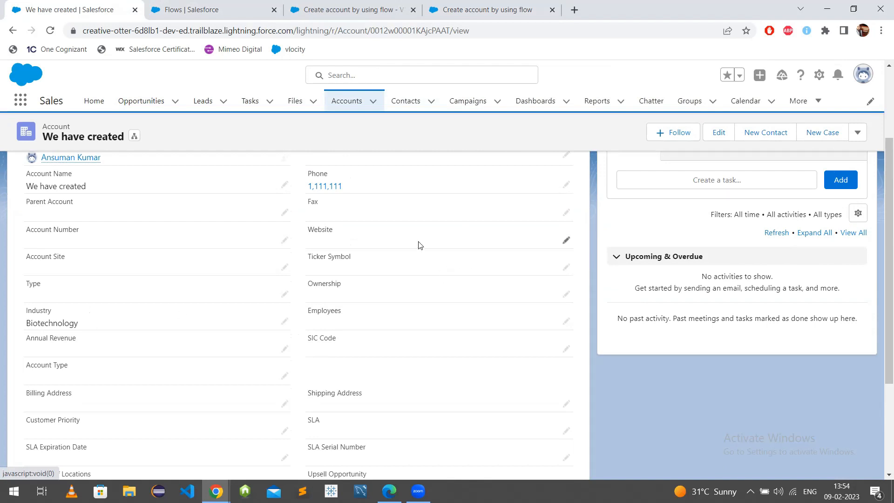
Step: Recheck the debug run's details down to the created record's ID, and return to the flow in Flow Builder
click(359, 6)
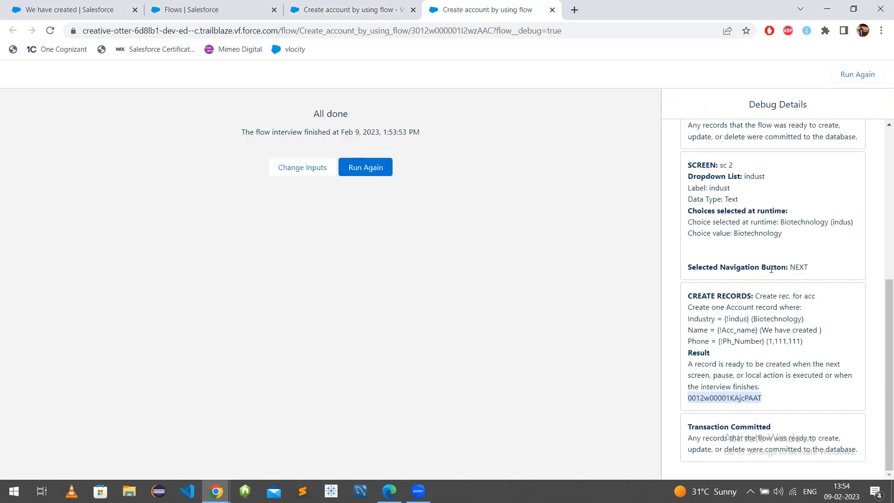
click(487, 13)
scroll(745, 215, up, 6)
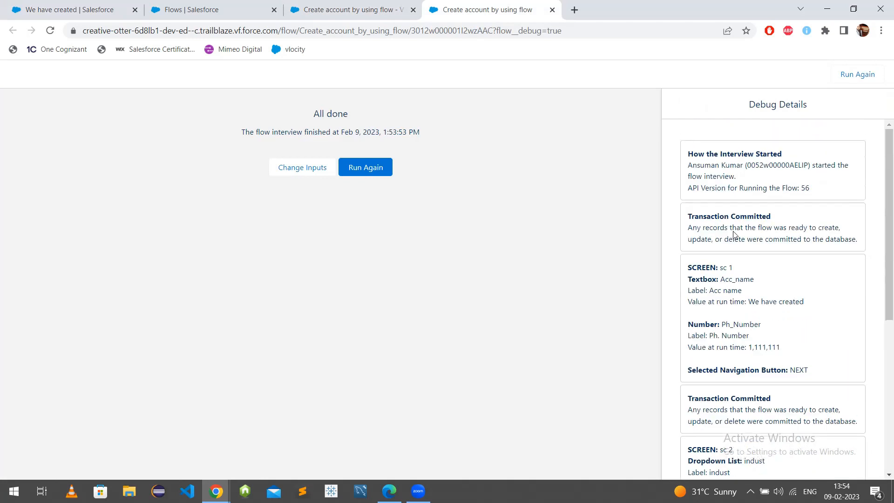
scroll(732, 275, down, 6)
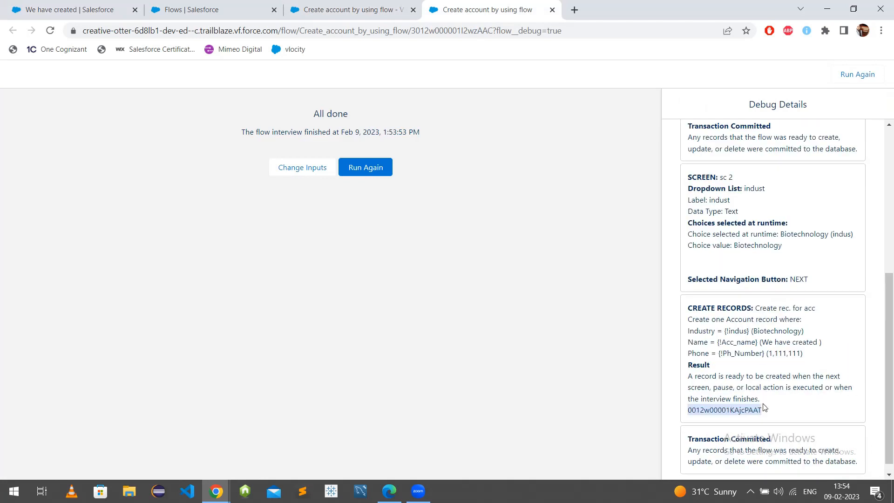
scroll(764, 408, down, 1)
double_click(739, 398)
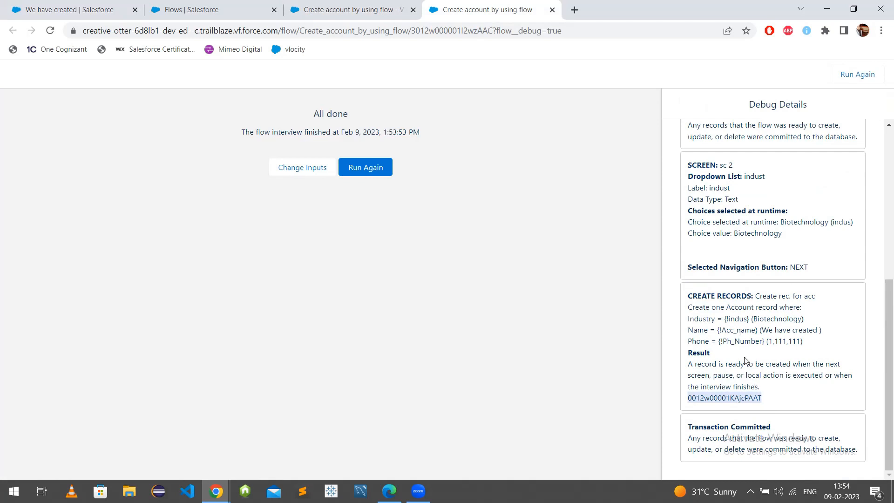
click(353, 10)
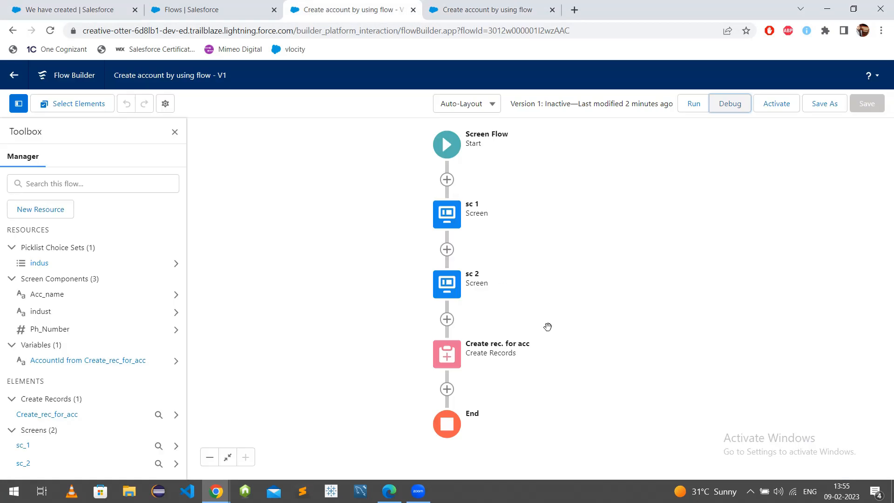